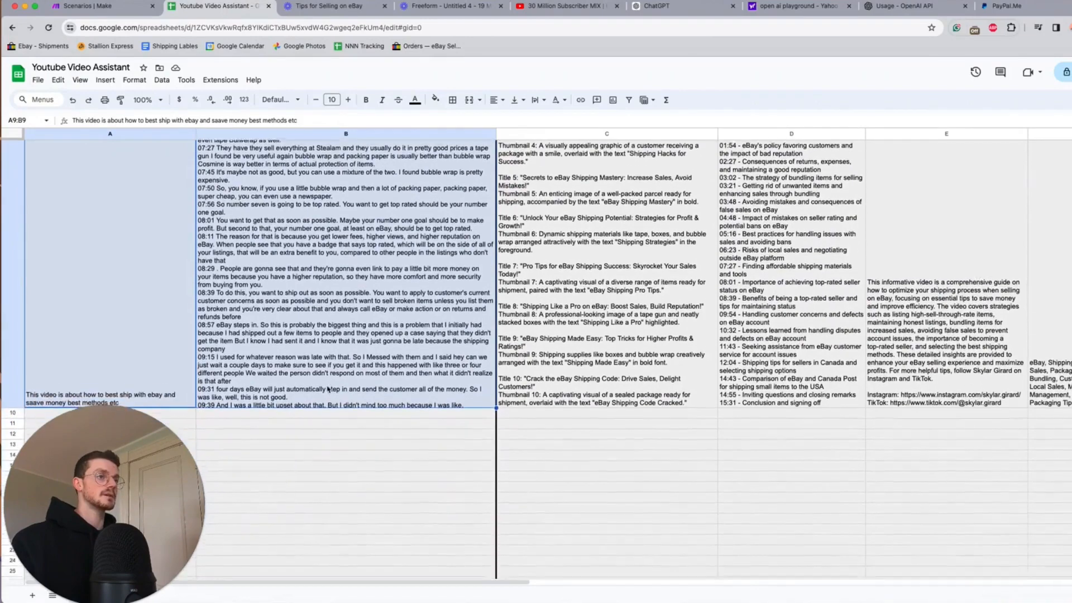
Step: Review the existing video description and transcript cells in row 9 of the Youtube Video Assistant spreadsheet
left_click(331, 393)
left_click(72, 7)
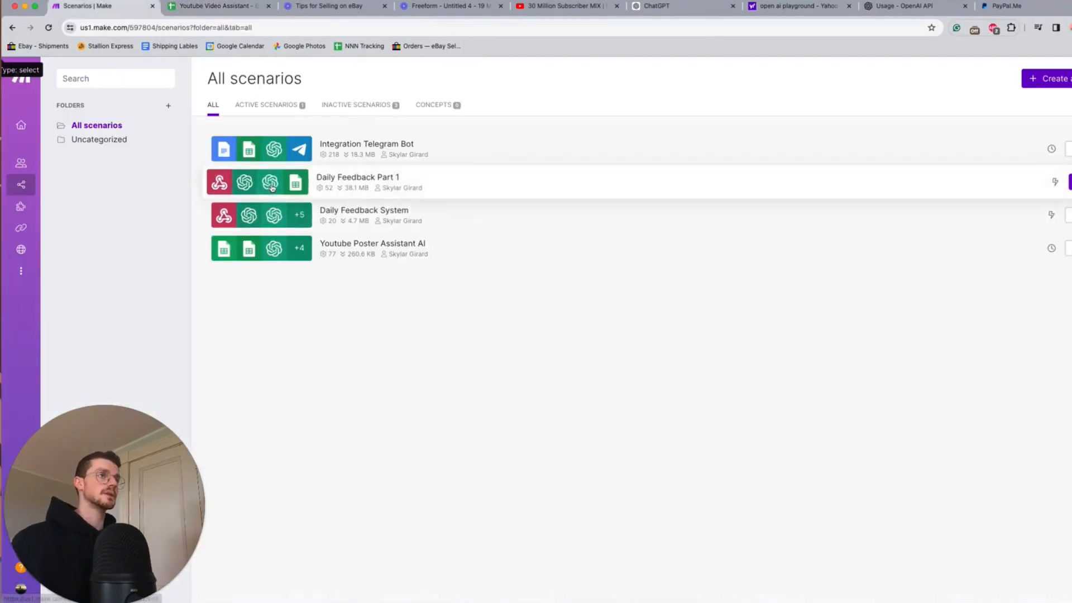
left_click(220, 8)
scroll(353, 312, "up", 3)
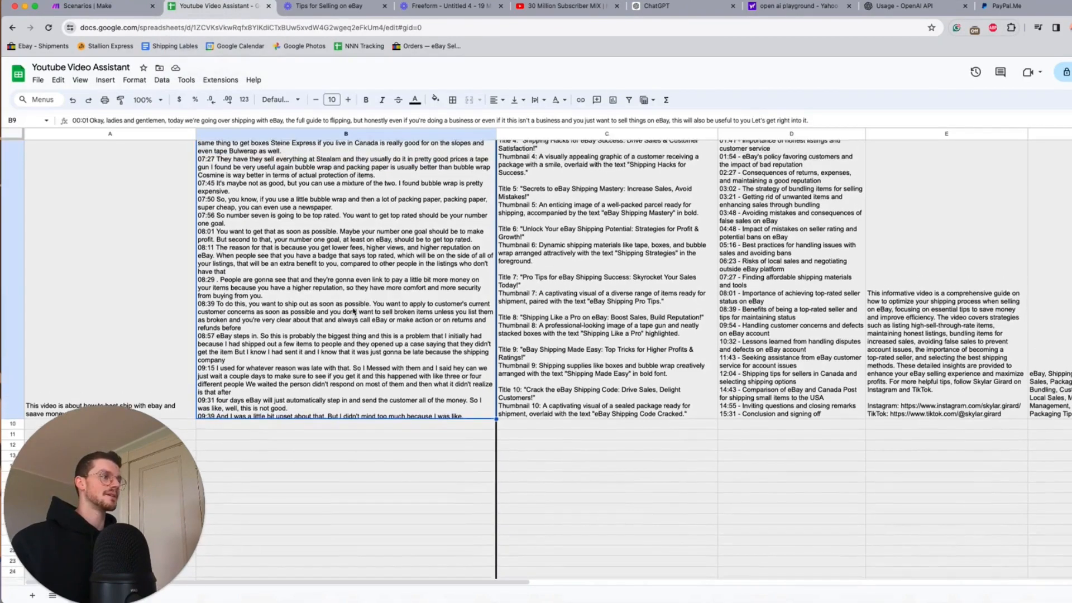
scroll(369, 311, "down", 3)
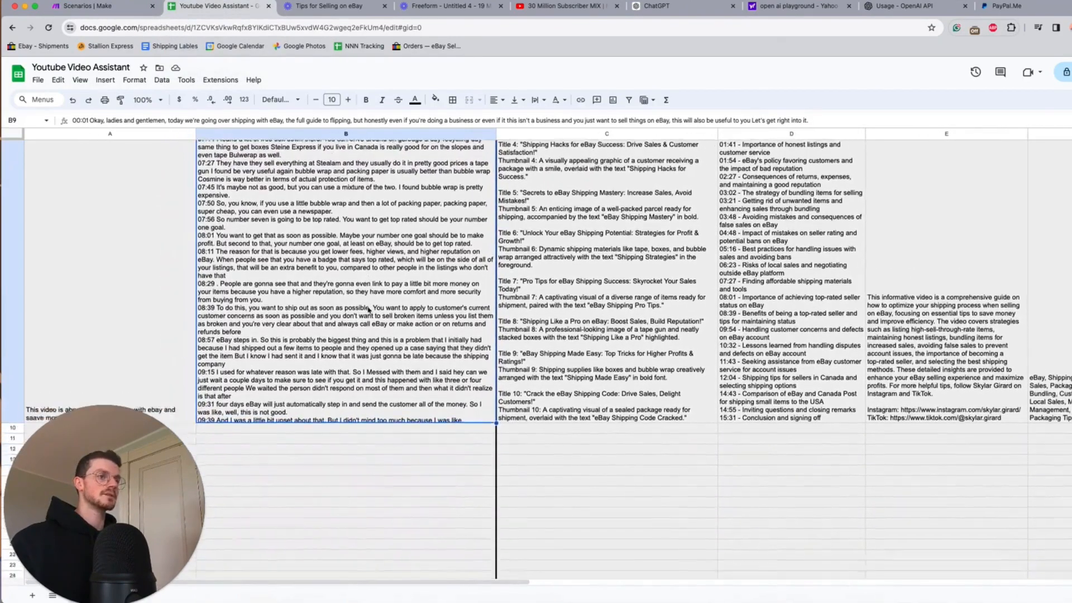
double_click(122, 375)
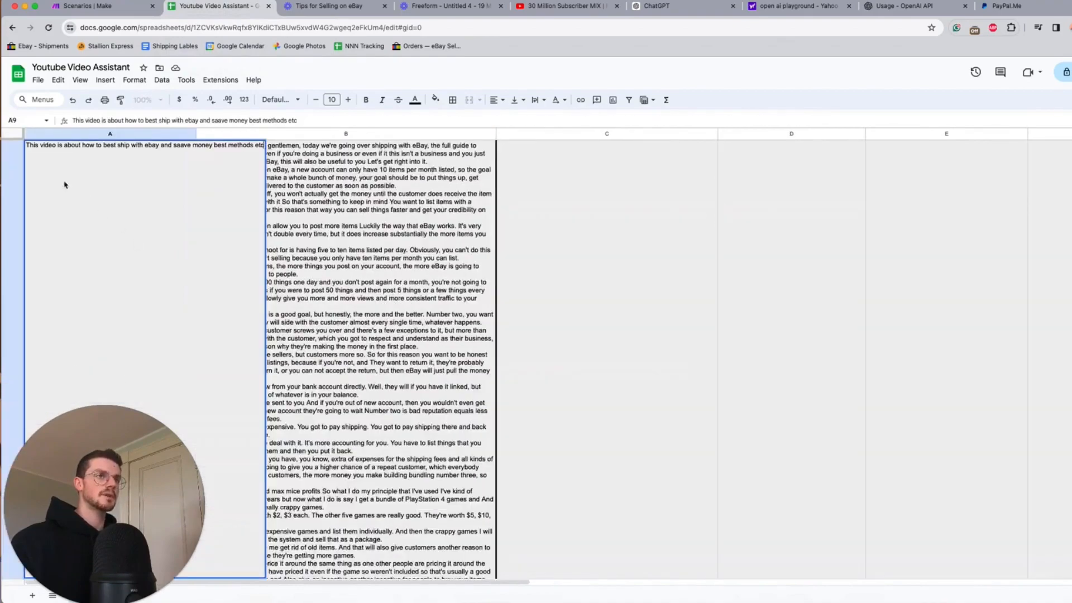
left_click(392, 255)
scroll(505, 276, "up", 20)
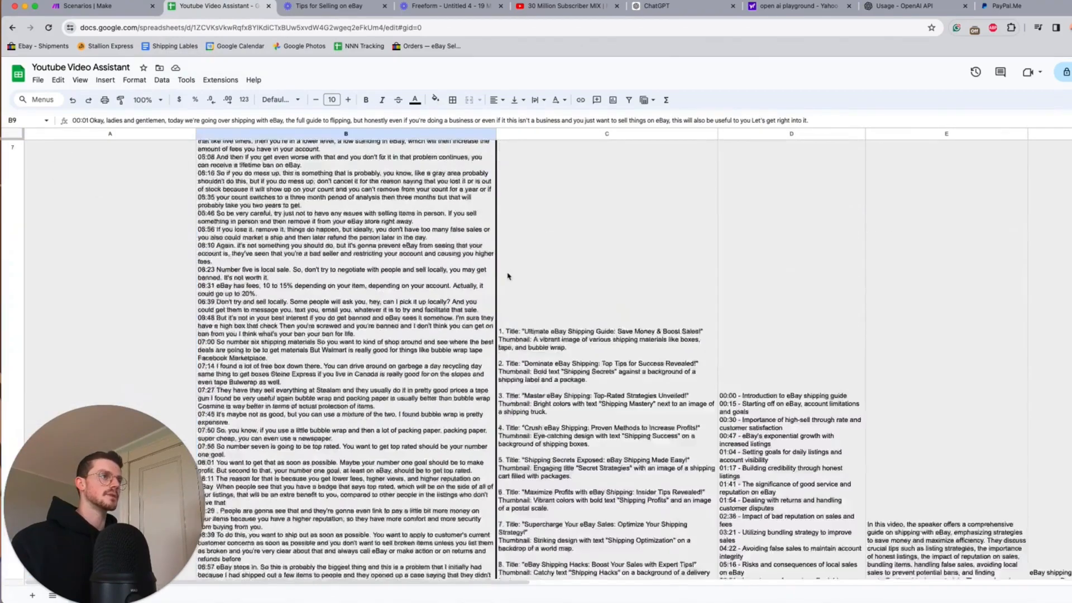
Step: Examine the sheet's INPUT and OUTPUT sections and their column headings, from the video topic through the tags
left_click(156, 206)
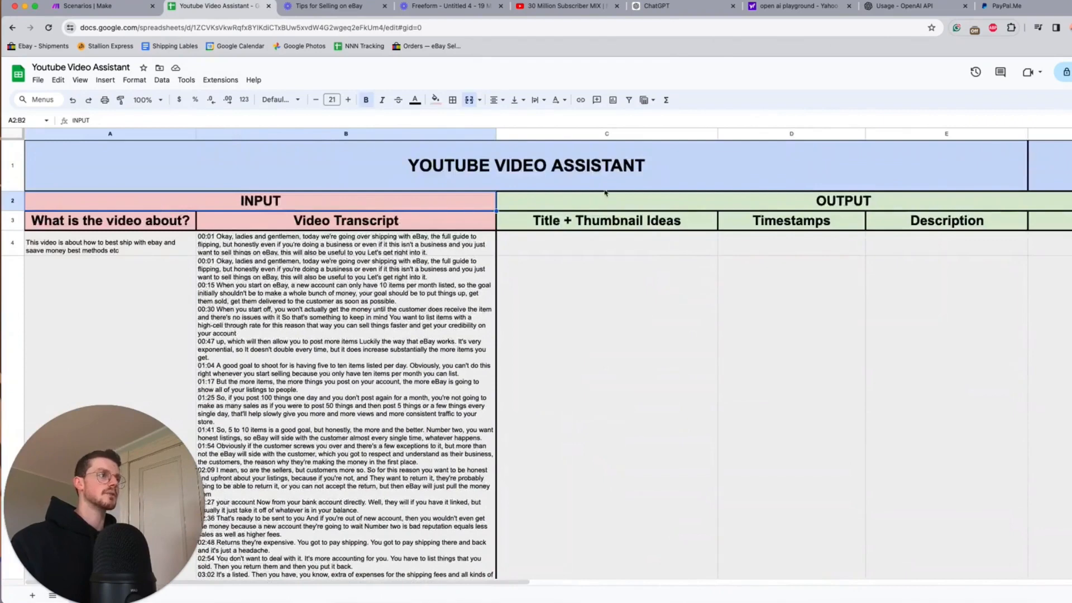
left_click(619, 201)
left_click(119, 224)
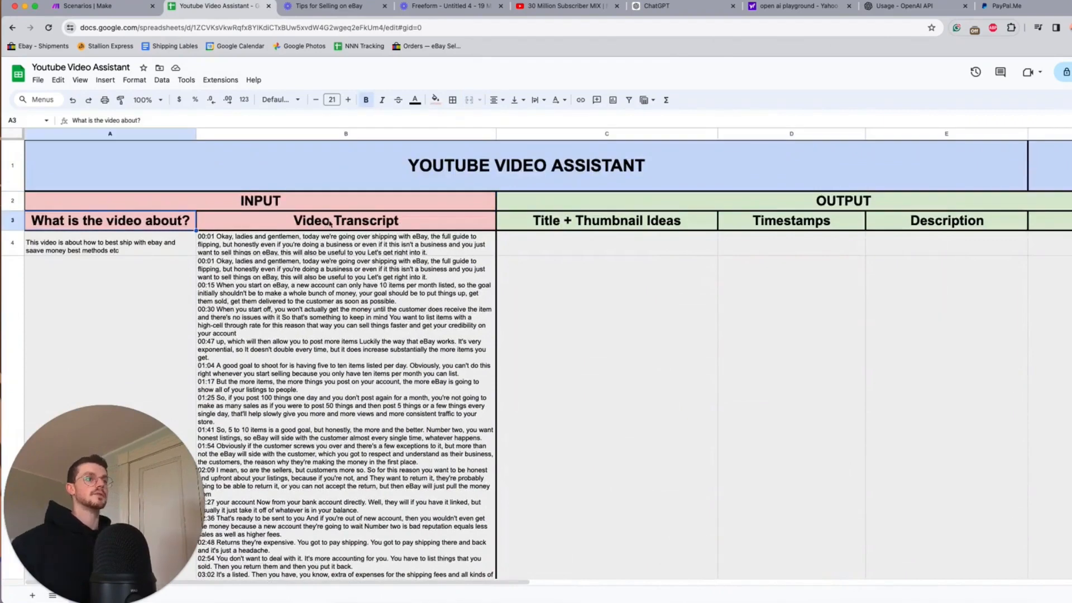
left_click(329, 222)
left_click(602, 224)
scroll(620, 226, "right", 3)
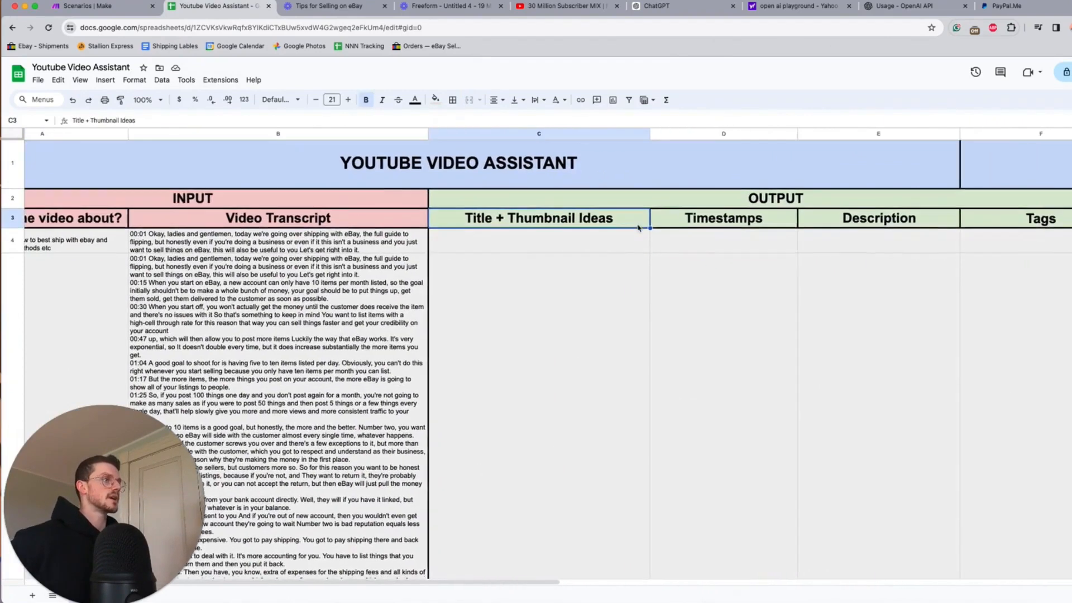
scroll(672, 226, "right", 3)
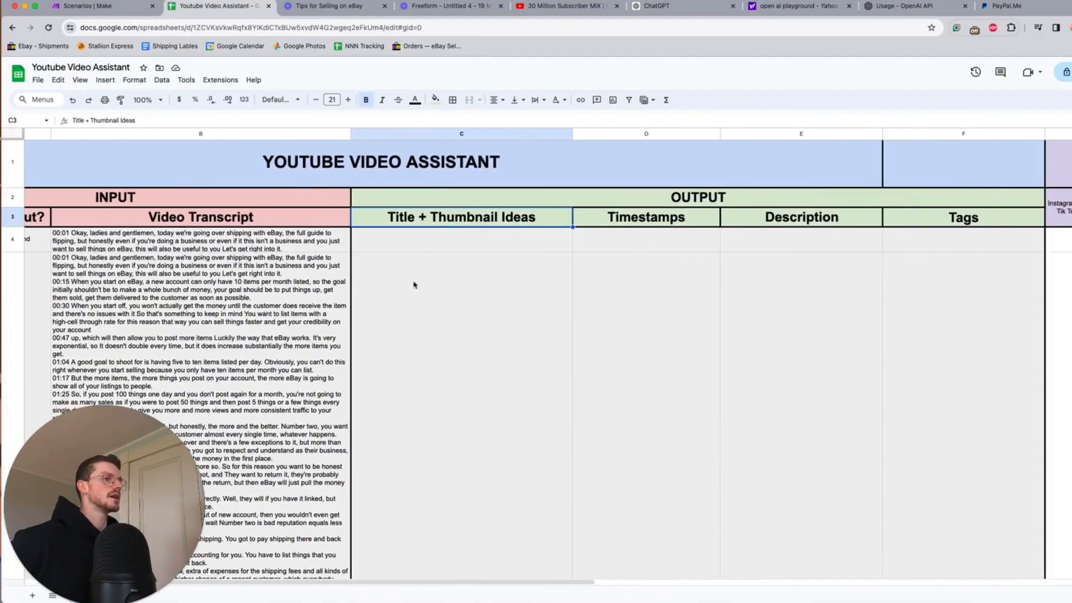
scroll(413, 285, "left", 3)
Step: Copy the video description and transcript from A9:B9 into the first empty row, A10:B10
scroll(424, 290, "down", 15)
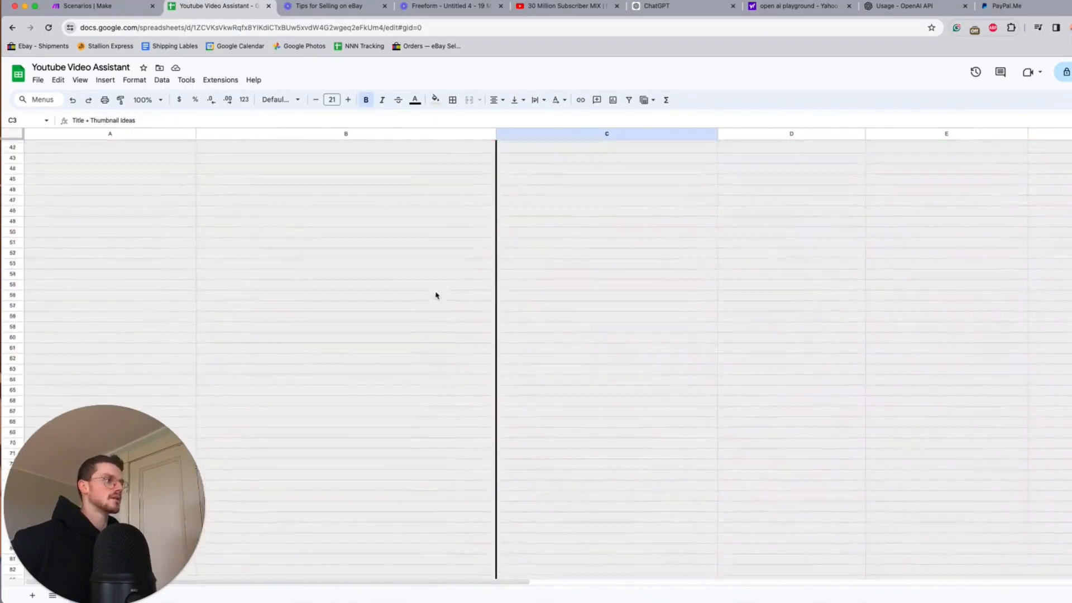
scroll(437, 295, "up", 15)
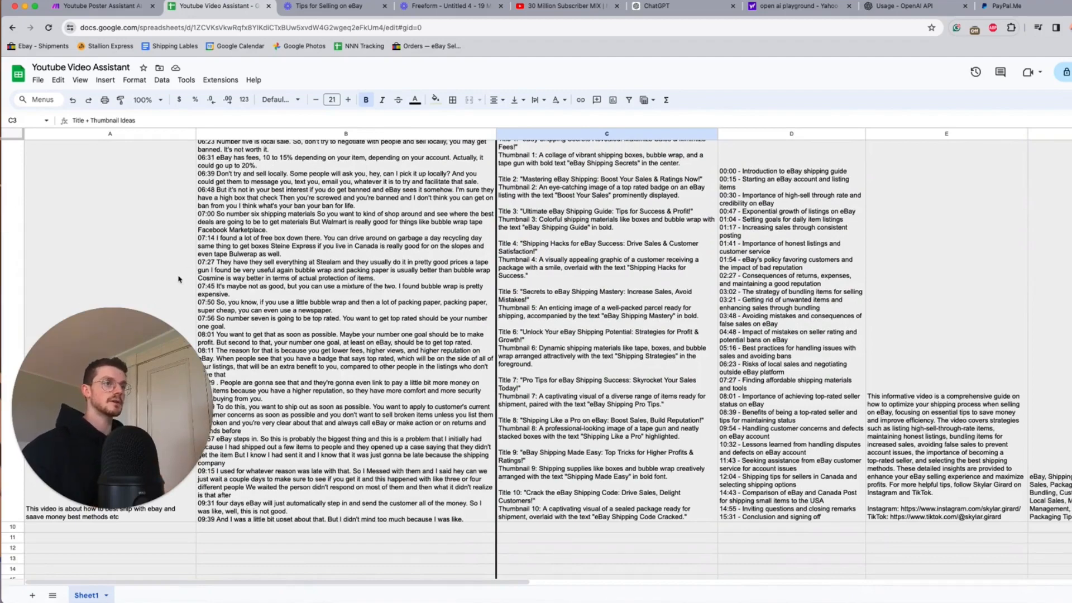
left_click_drag(178, 279, 263, 385)
scroll(259, 377, "down", 3)
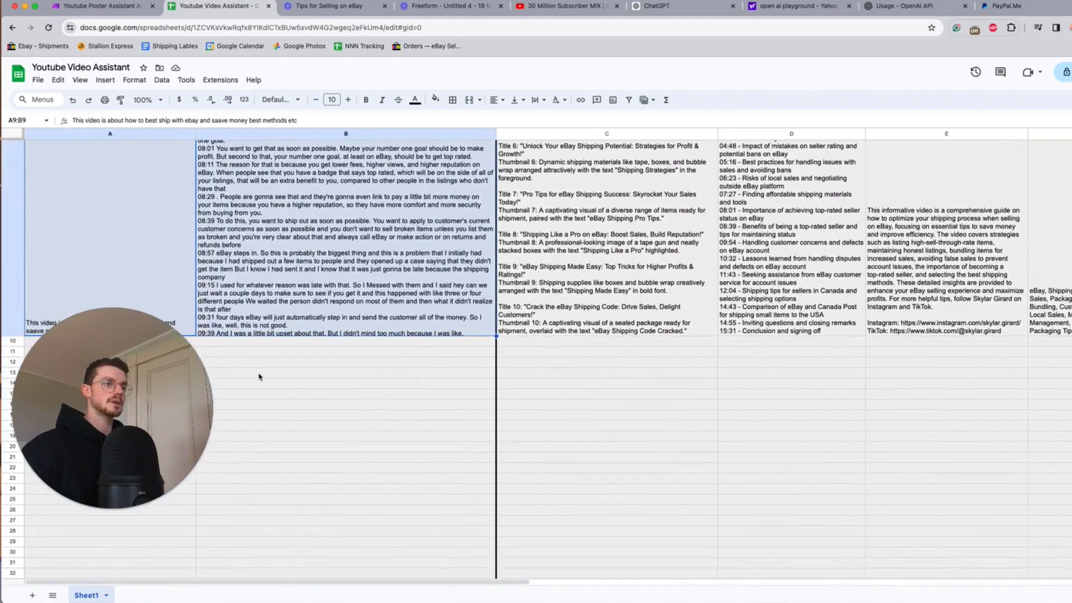
key("cmd+c")
left_click(272, 333)
scroll(272, 344, "down", 3)
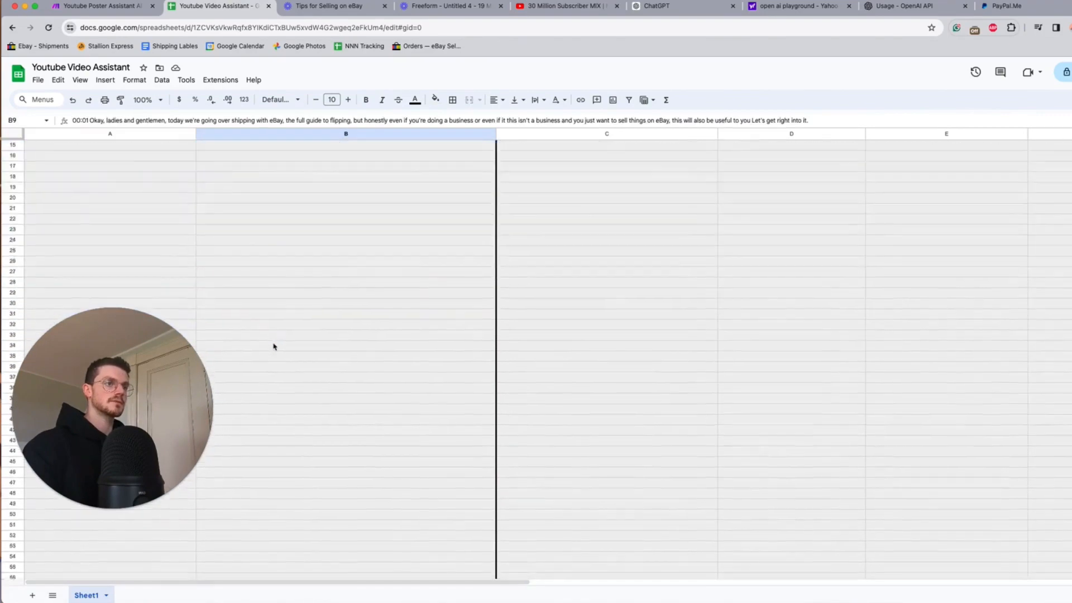
left_click(177, 194)
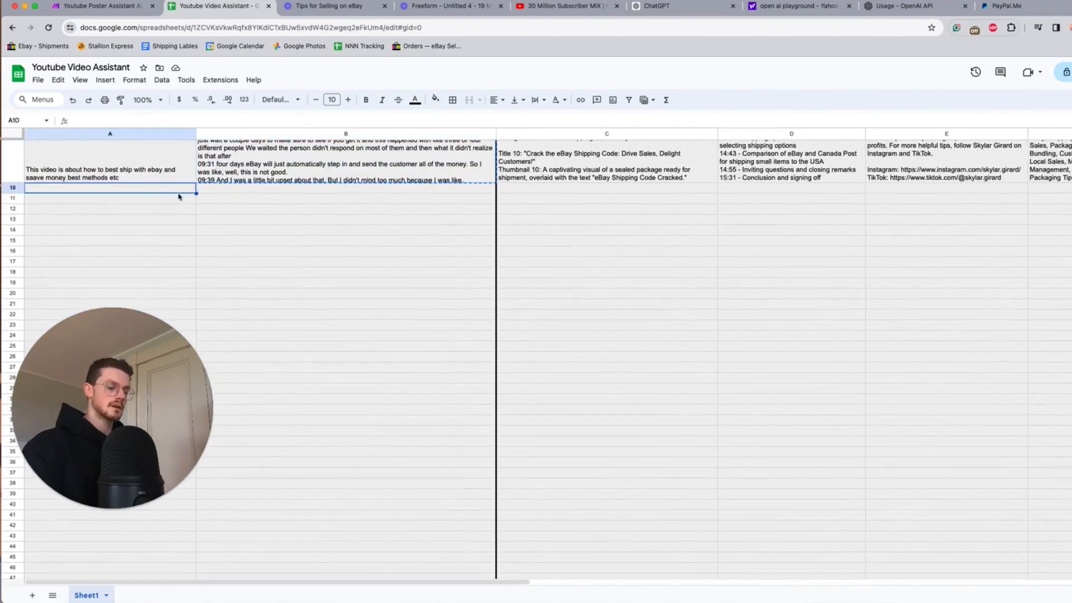
key("cmd+v")
scroll(335, 268, "down", 5)
scroll(351, 278, "down", 5)
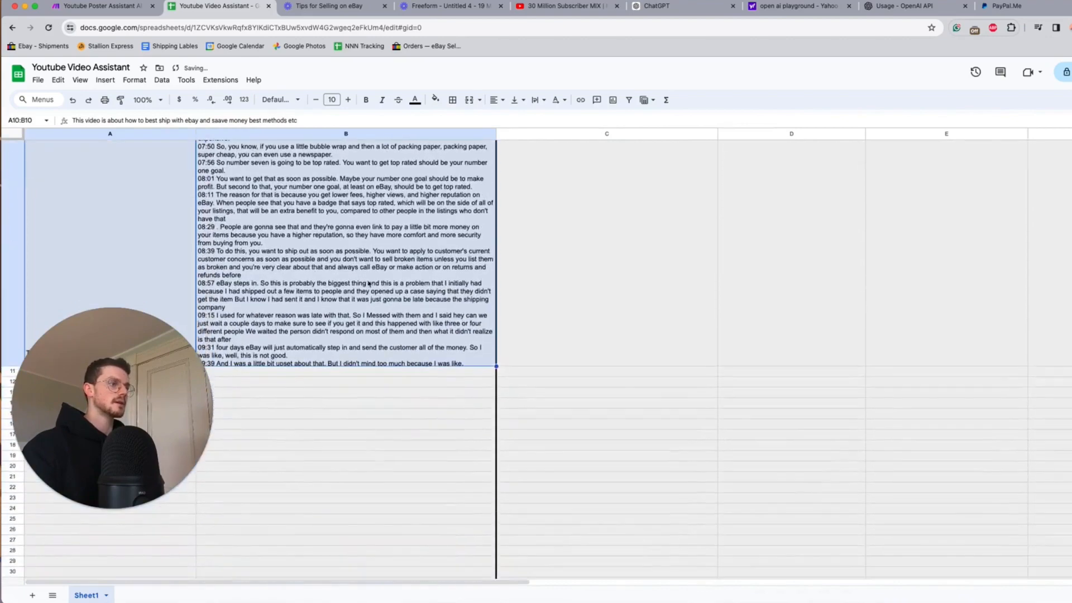
scroll(790, 258, "up", 5)
Step: Switch to Make and run the Youtube Poster Assistant AI scenario once
left_click(95, 6)
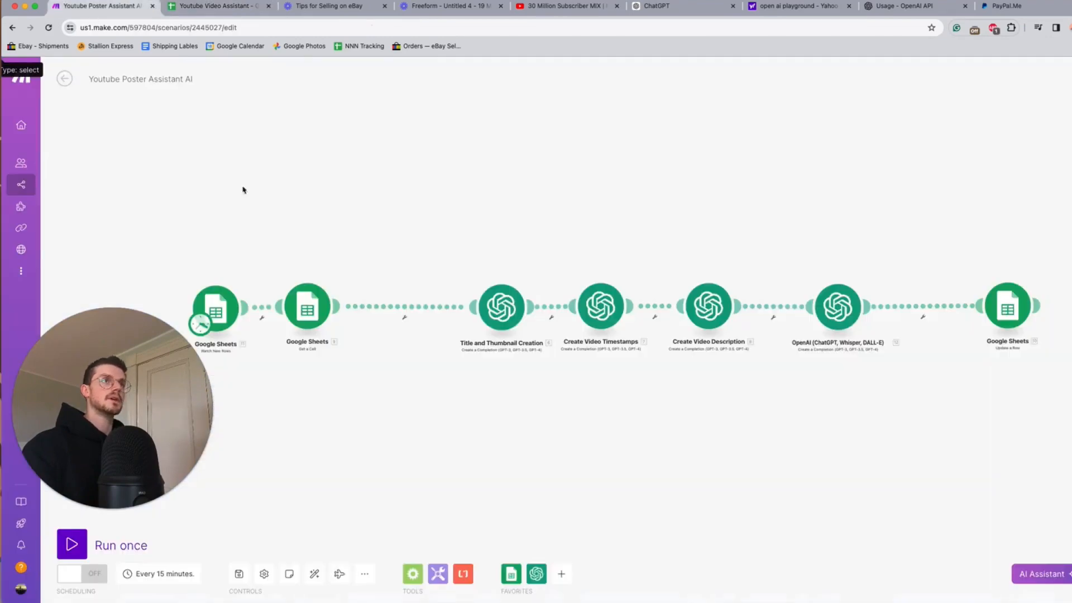
left_click(71, 544)
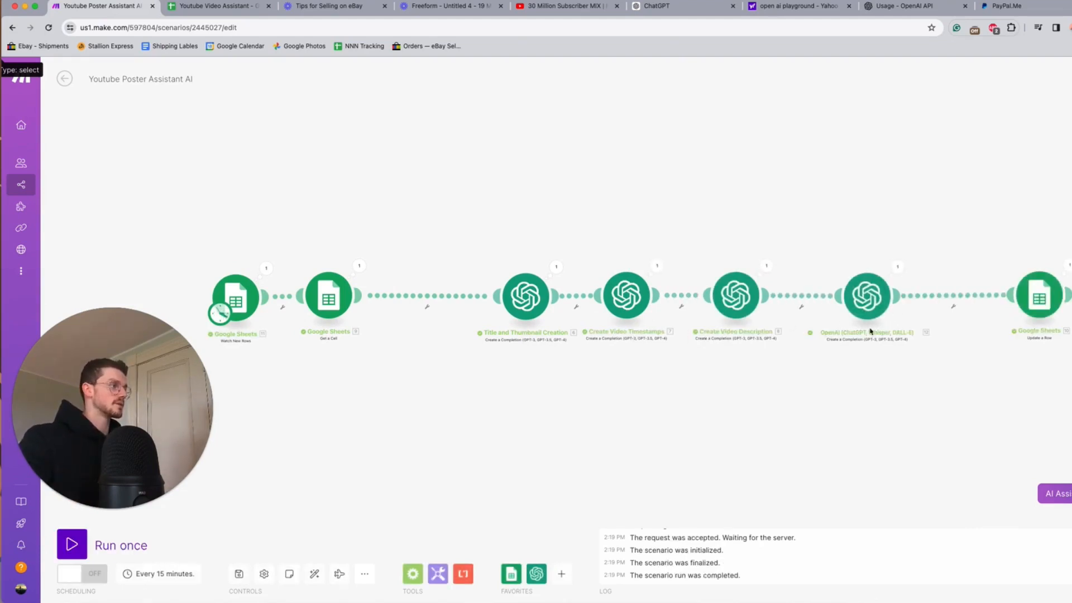
scroll(874, 331, "up", 2)
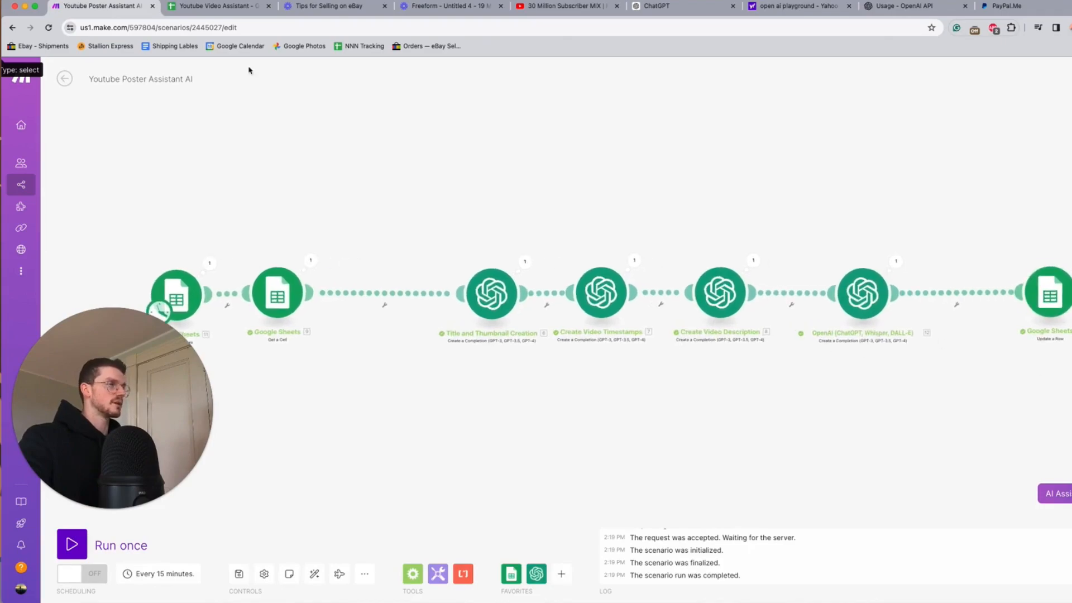
Step: Return to the Youtube Video Assistant spreadsheet and review the generated title and thumbnail ideas in row 10
left_click(196, 6)
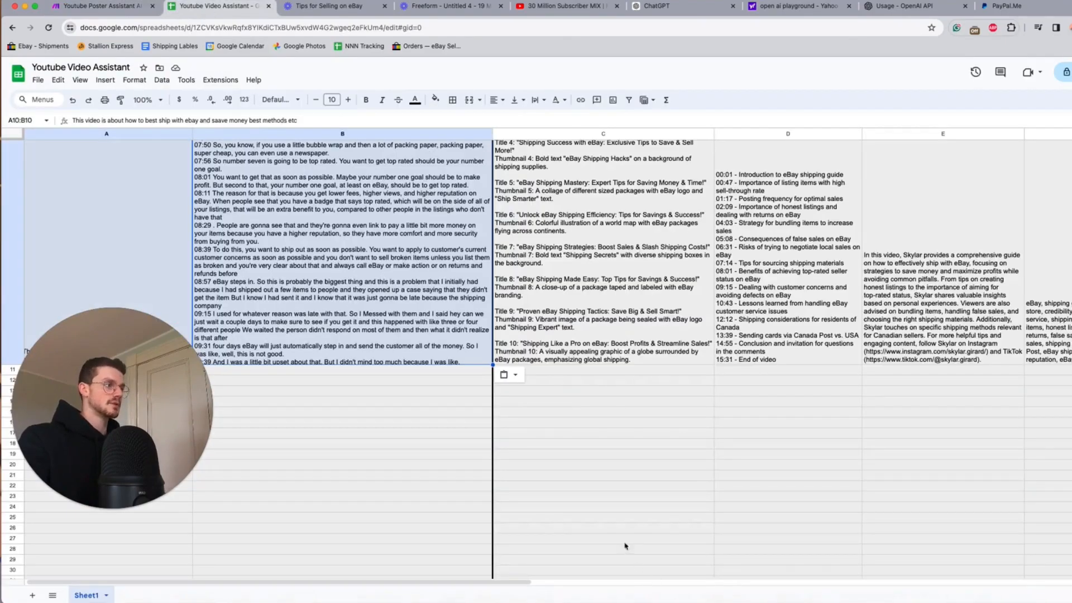
scroll(625, 546, "left", 5)
scroll(626, 546, "up", 2)
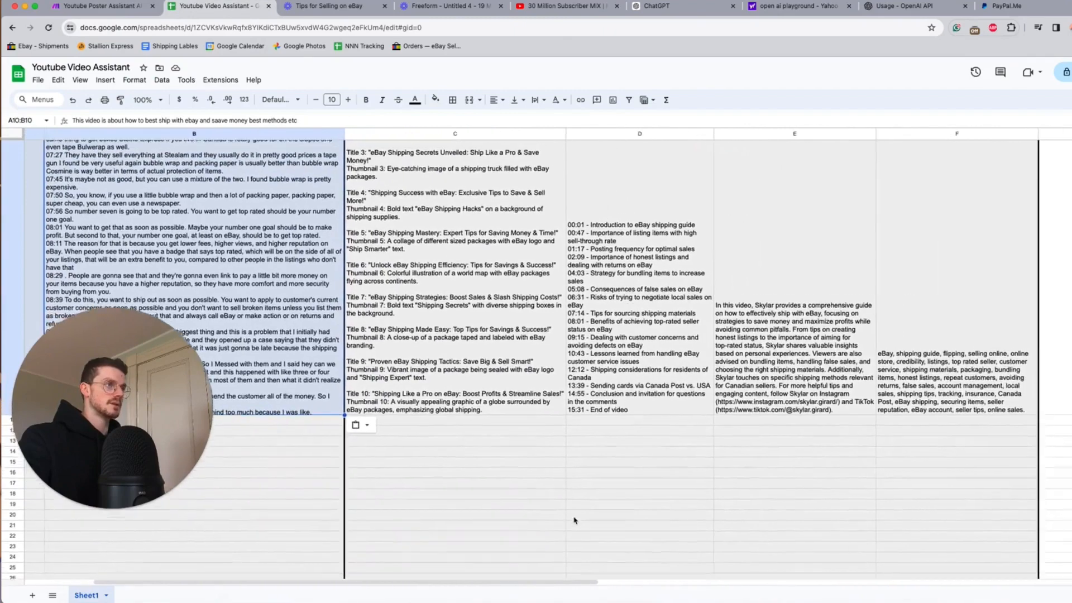
scroll(575, 521, "up", 3)
scroll(575, 520, "right", 1)
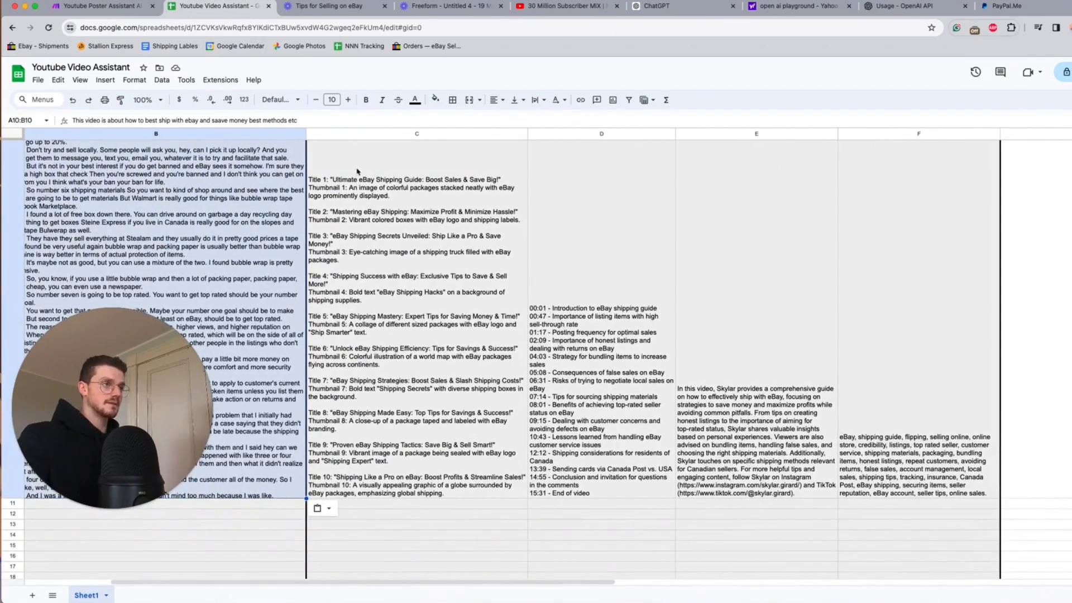
scroll(553, 327, "down", 1)
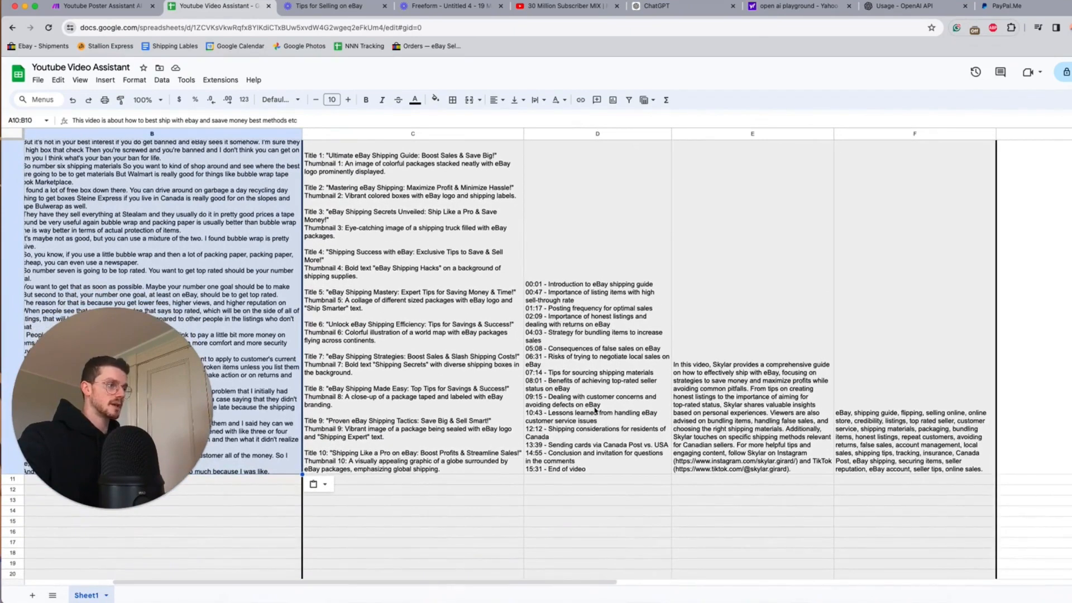
scroll(706, 416, "right", 1)
Step: Inspect the generated description, timestamps and tags in row 10 alongside the original transcript
left_click(683, 374)
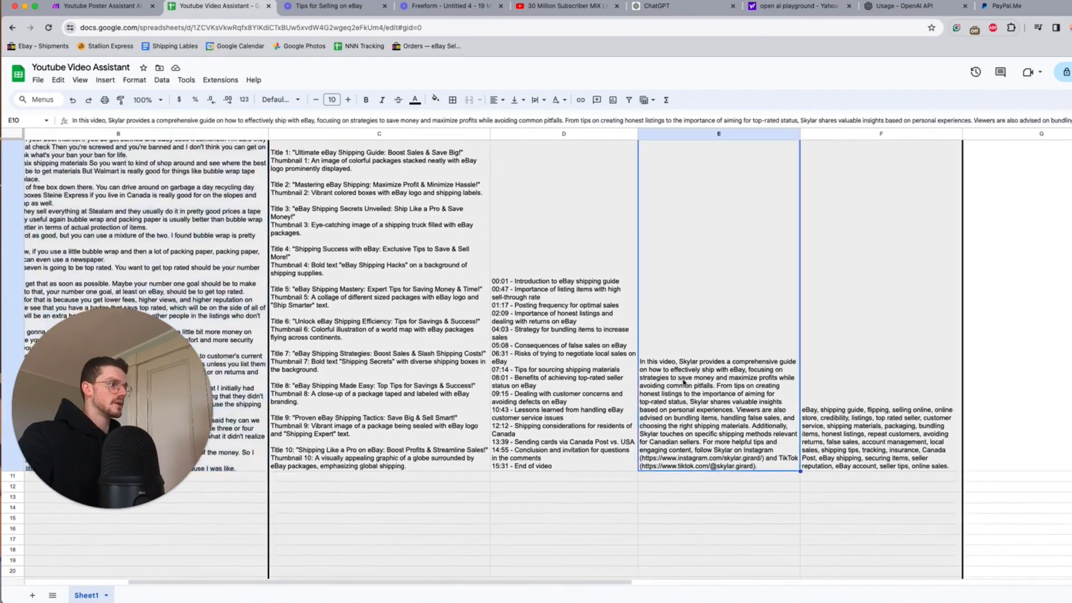
left_click(518, 273)
scroll(488, 345, "left", 5)
scroll(488, 346, "down", 5)
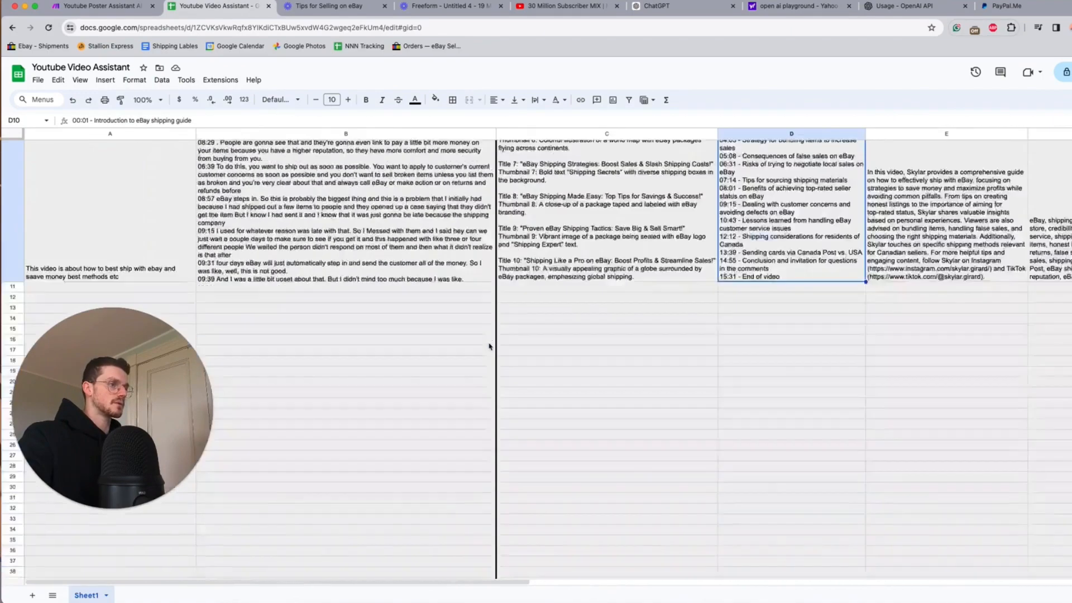
scroll(614, 352, "right", 2)
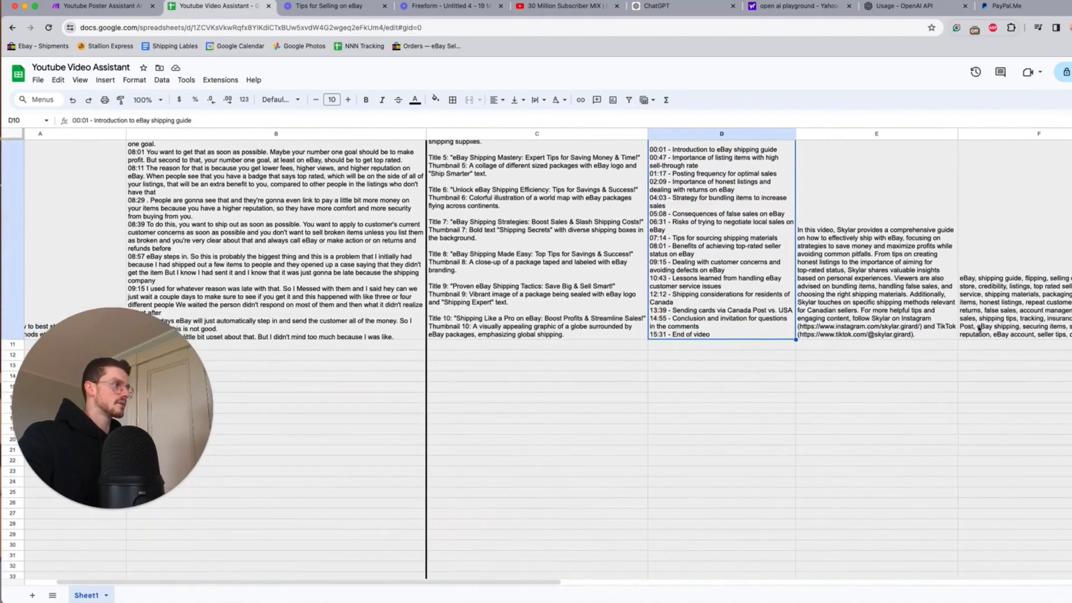
scroll(944, 325, "right", 1)
left_click(972, 327)
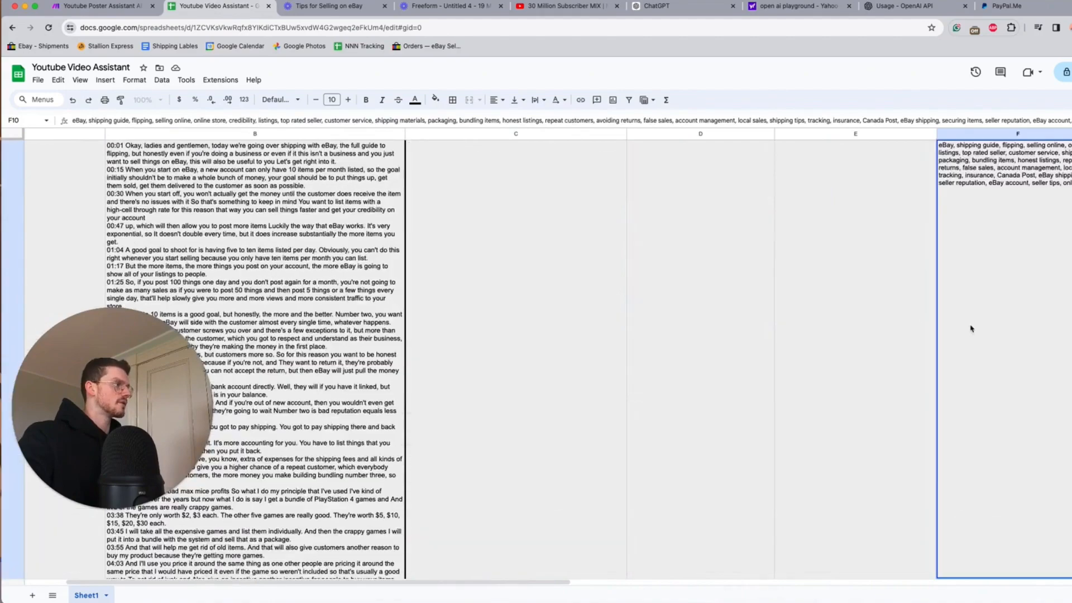
left_click(830, 382)
scroll(829, 382, "down", 10)
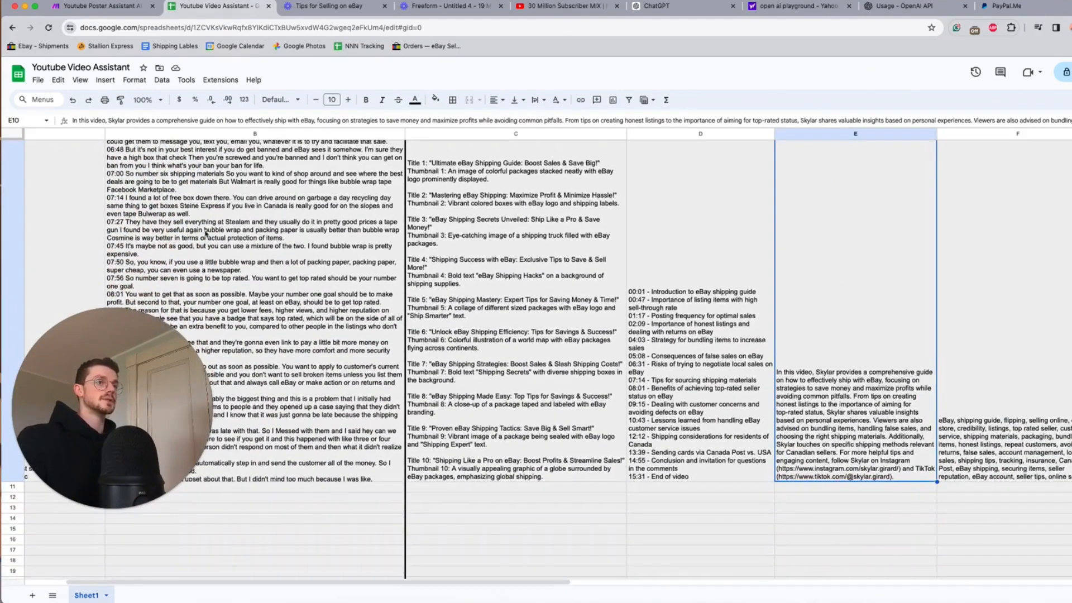
scroll(205, 234, "left", 3)
scroll(206, 234, "up", 1)
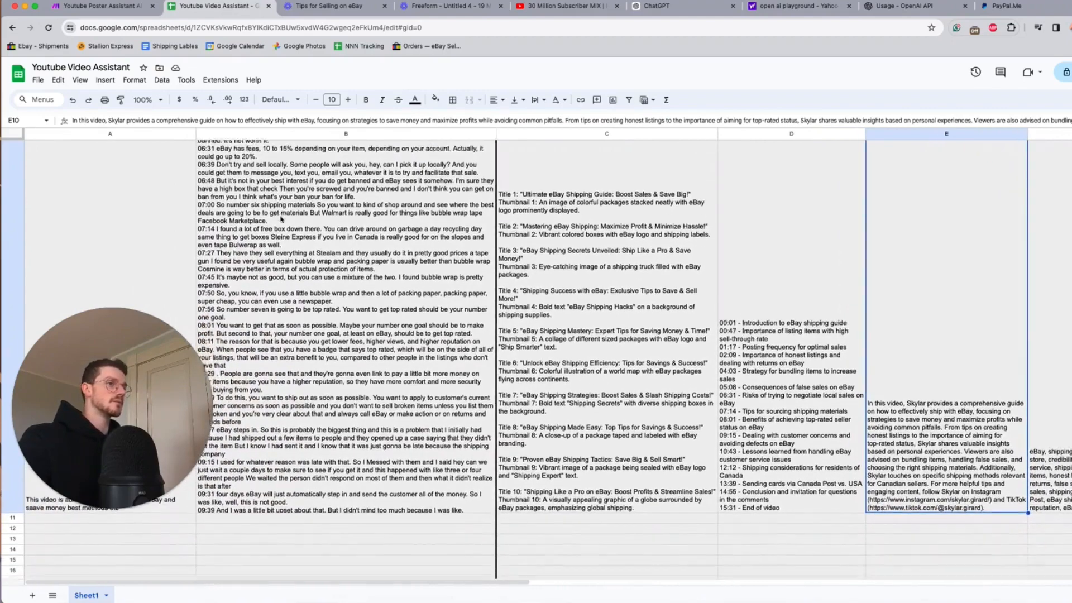
scroll(281, 219, "down", 1)
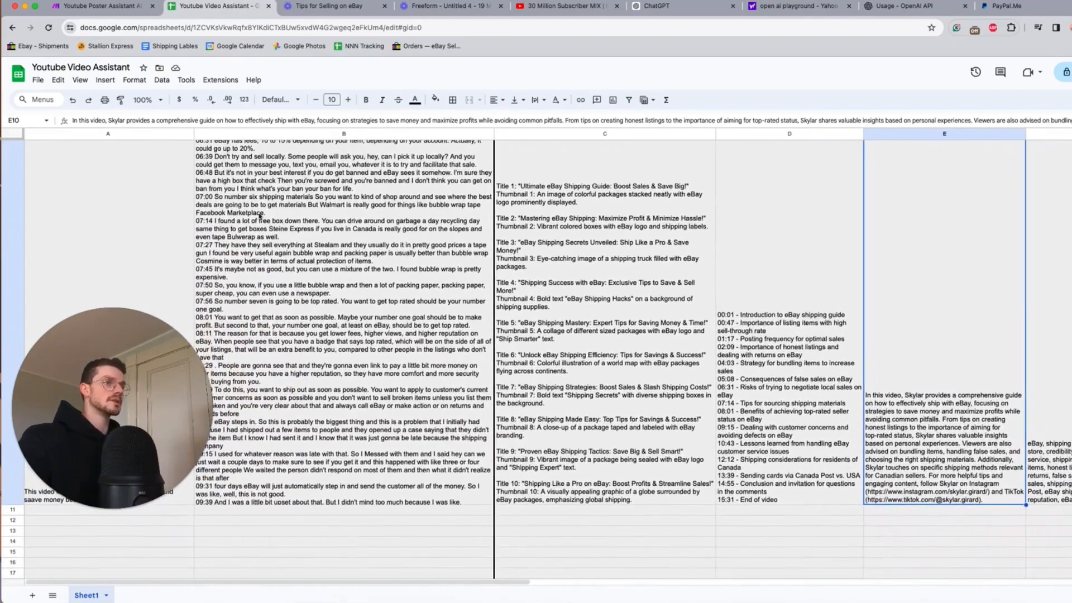
Step: In the Make scenario, open the Watch New Rows module's settings for review, and switch back to the Google Sheets spreadsheet
left_click(107, 9)
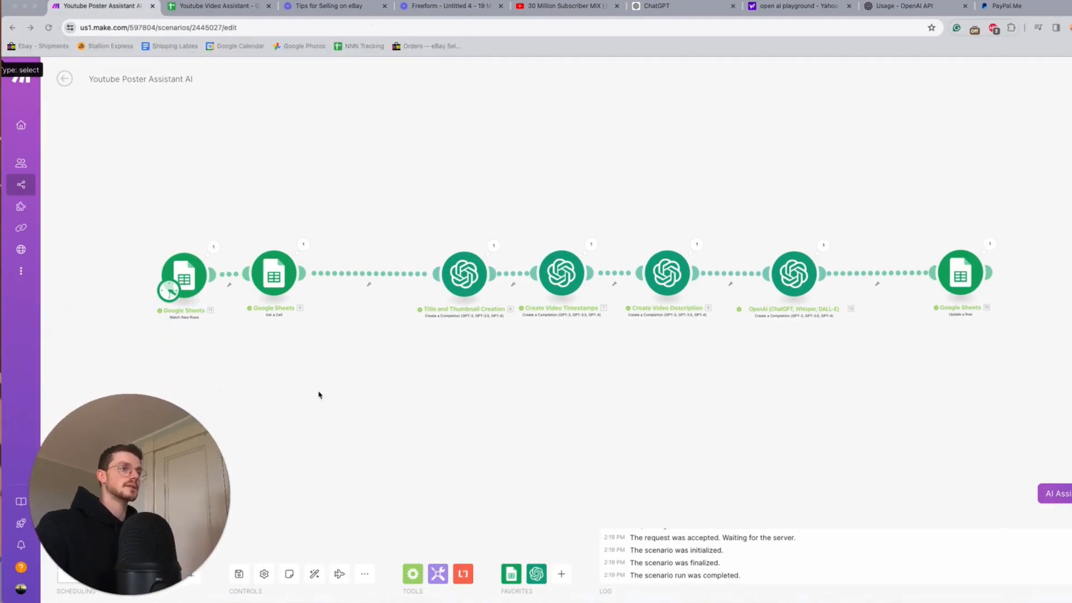
scroll(320, 395, "down", 1)
left_click(200, 5)
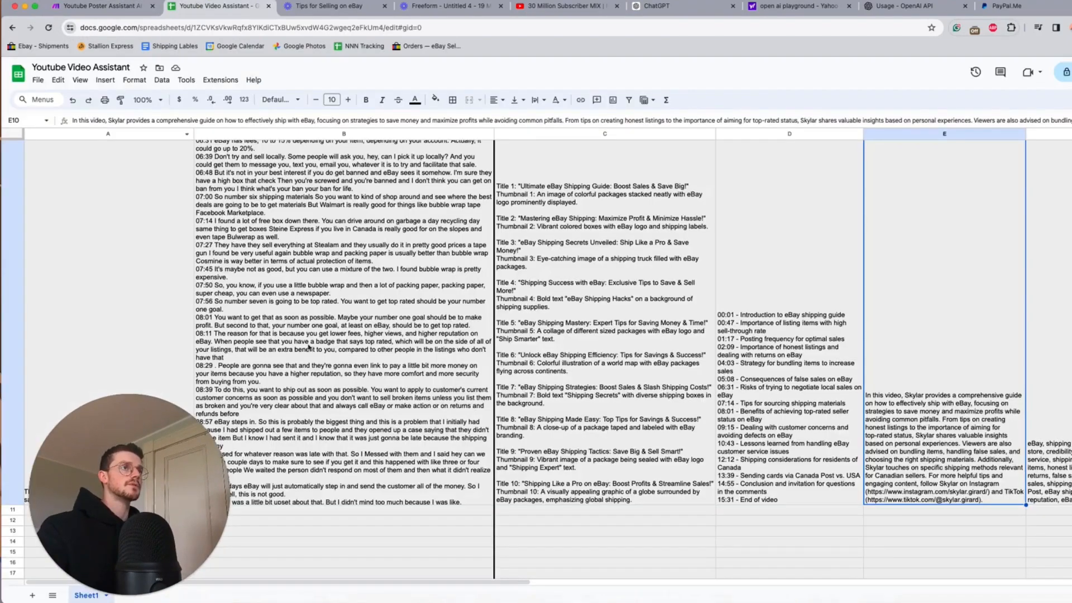
left_click(98, 6)
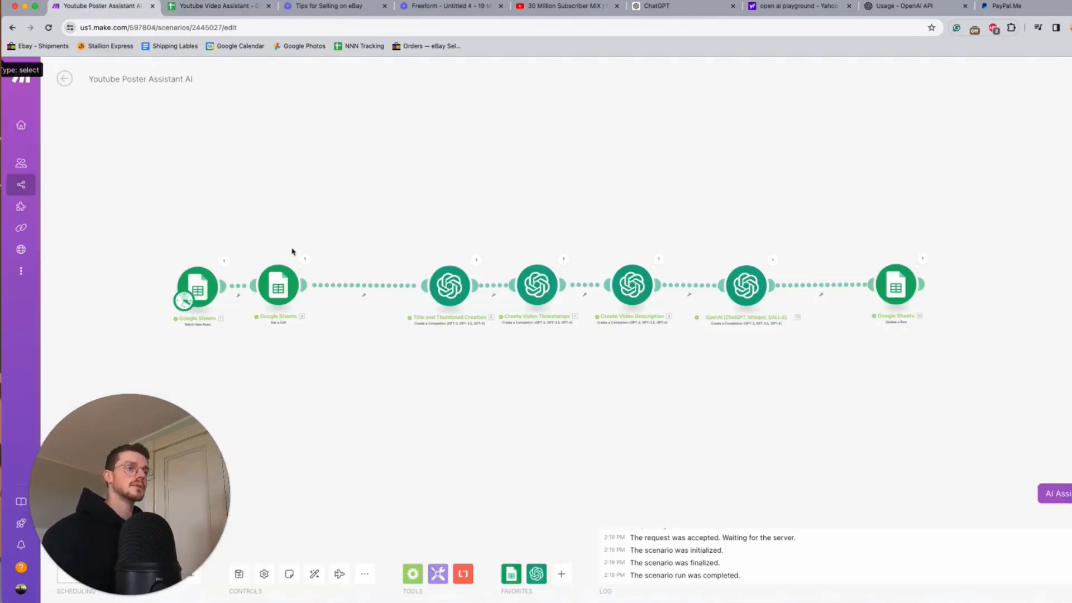
scroll(291, 252, "down", 5)
scroll(292, 252, "up", 6)
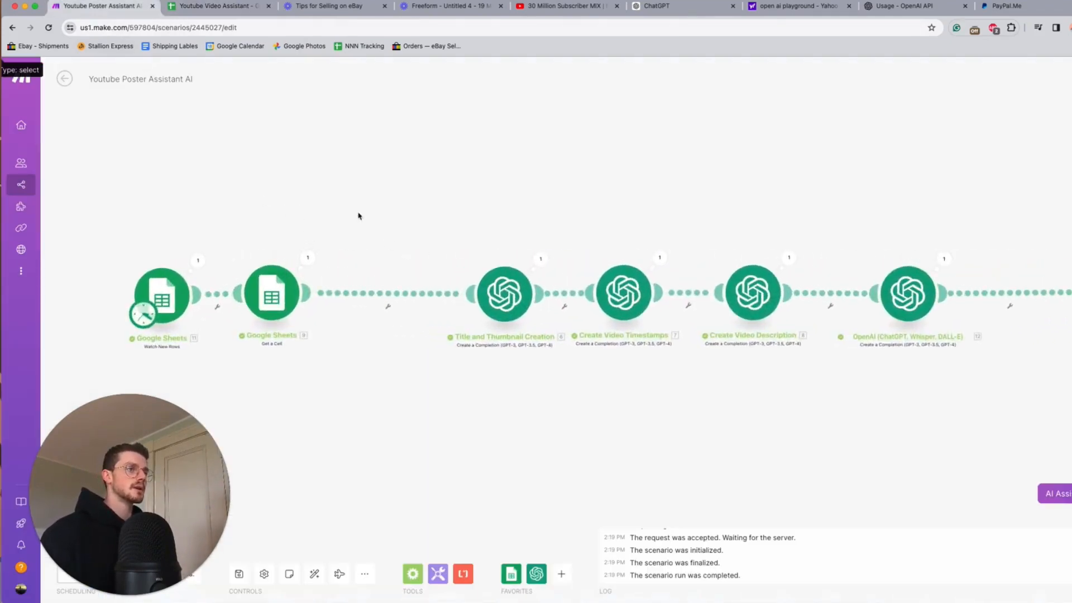
scroll(416, 229, "left", 3)
left_click(328, 295)
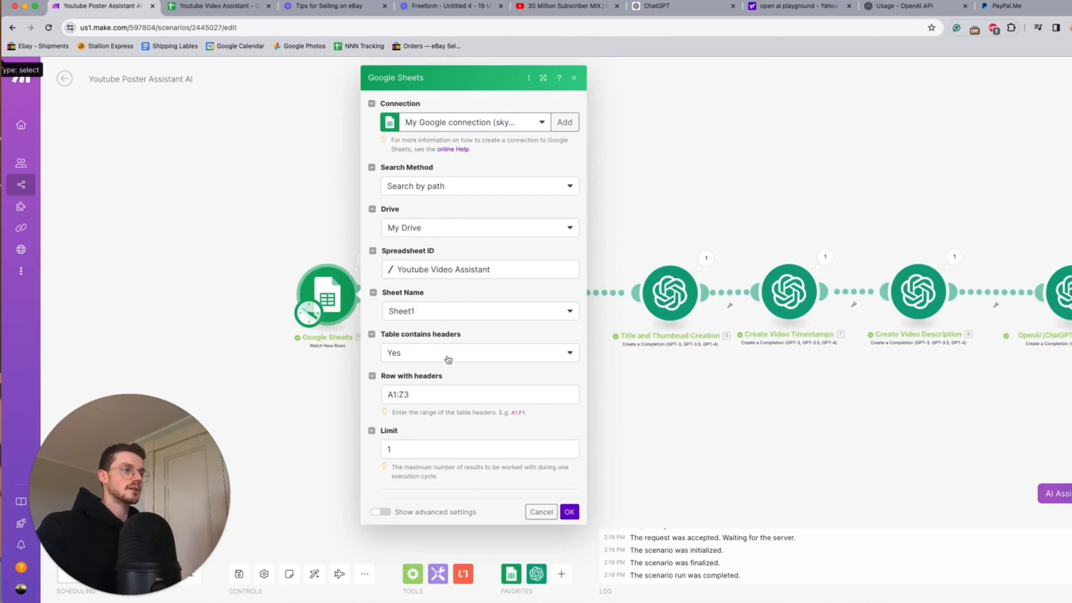
left_click(200, 7)
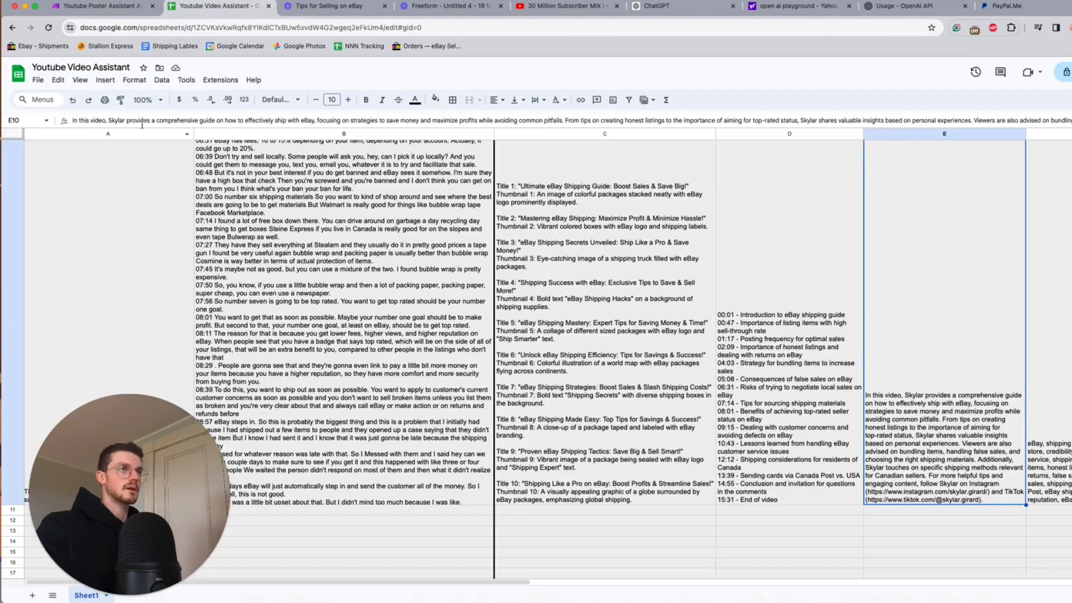
Step: Return to Make and check the header row range in the Watch New Rows module's settings
left_click(38, 80)
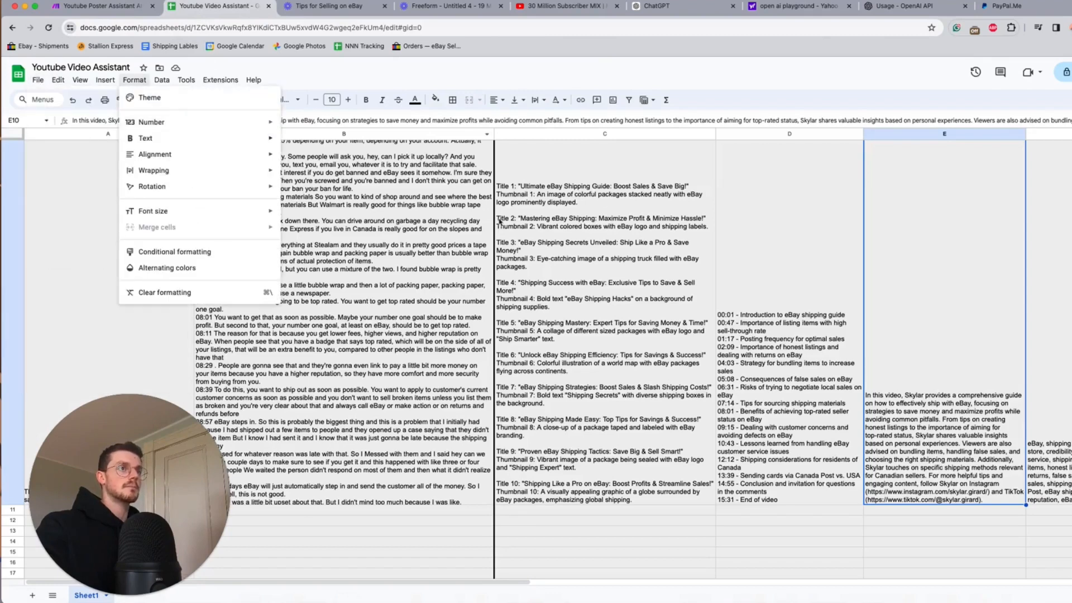
left_click(94, 6)
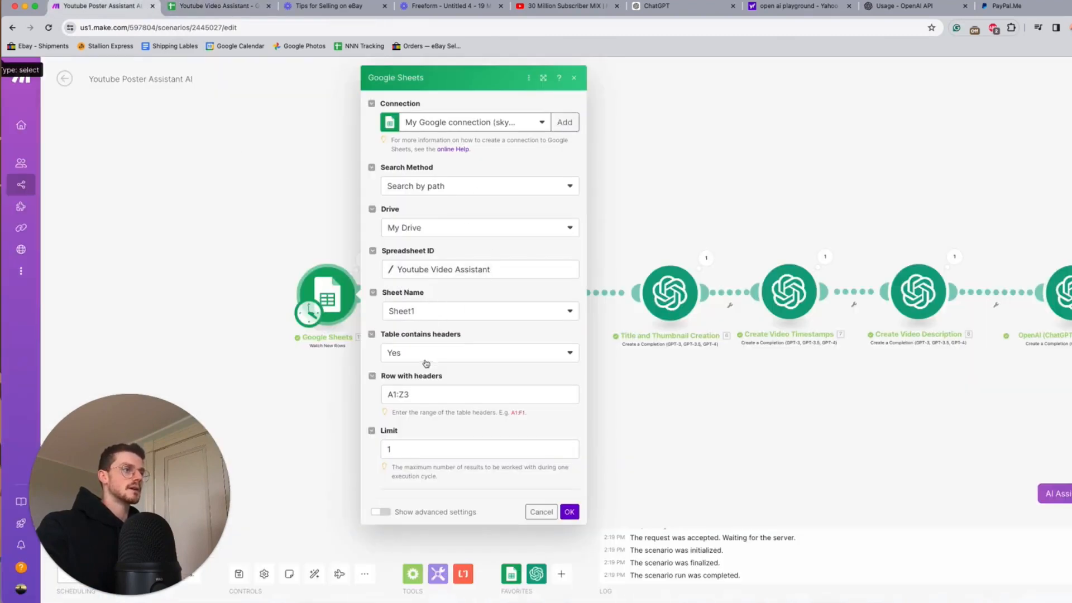
left_click(393, 401)
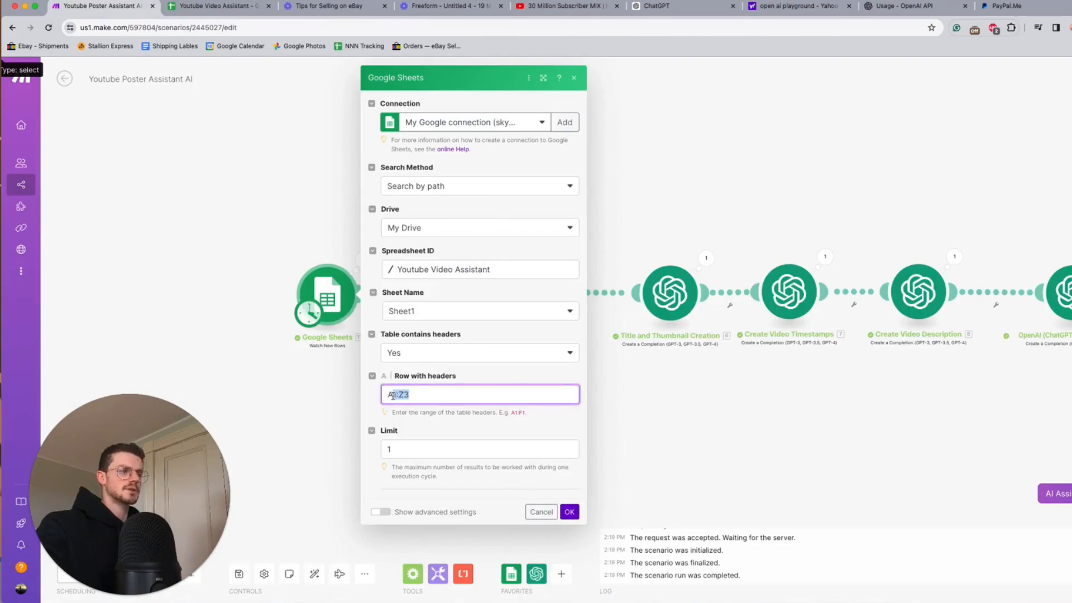
left_click_drag(420, 395, 392, 397)
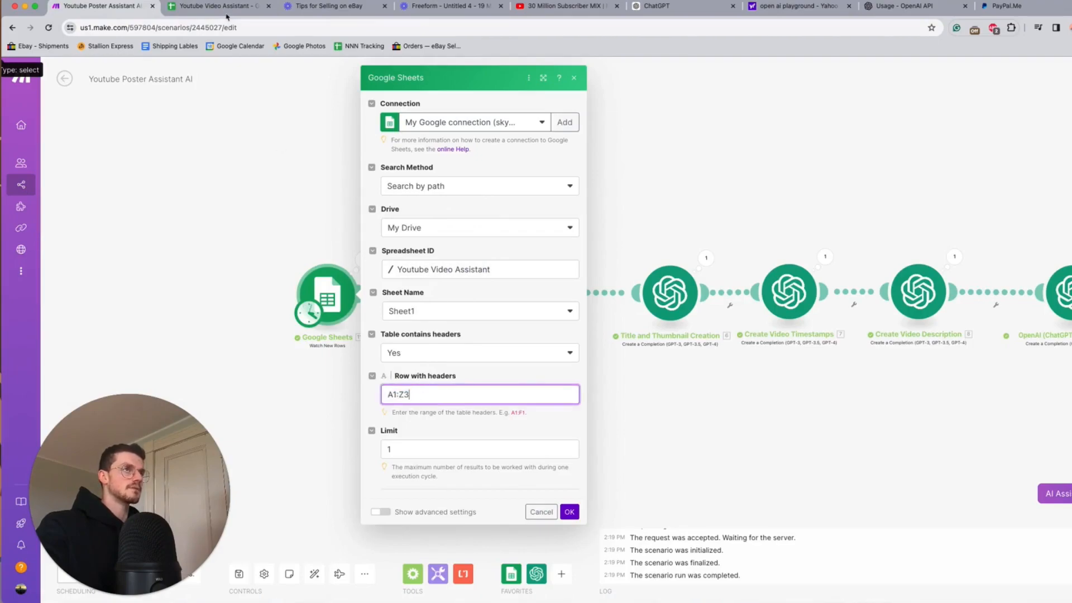
Step: Switch to the Youtube Video Assistant spreadsheet and examine how far the three header rows extend across the columns
left_click(224, 7)
scroll(166, 221, "down", 5)
scroll(166, 221, "up", 5)
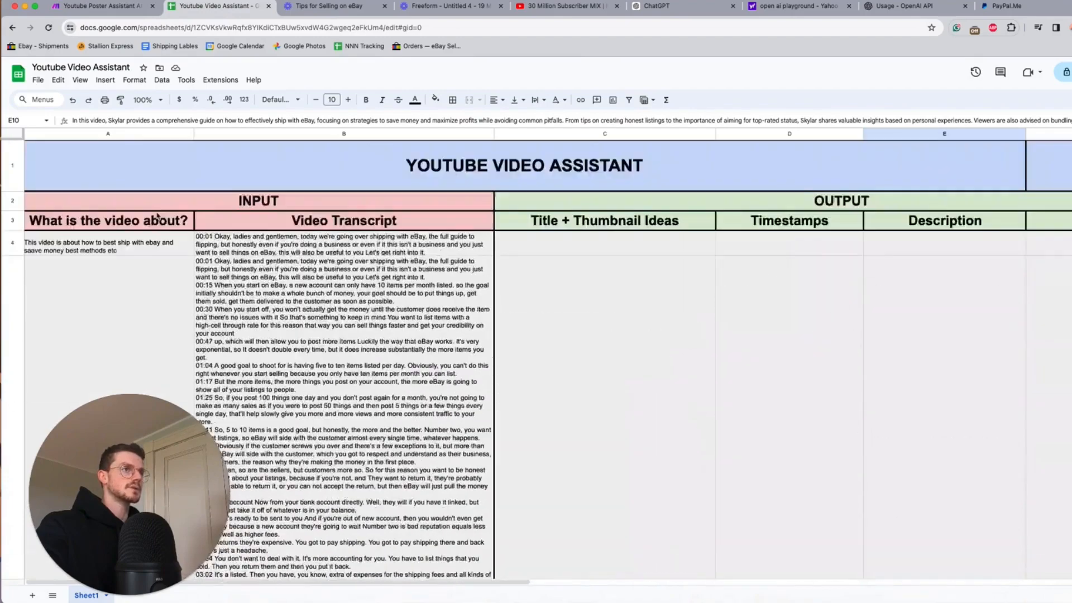
left_click(144, 171)
scroll(432, 172, "right", 10)
scroll(432, 172, "left", 10)
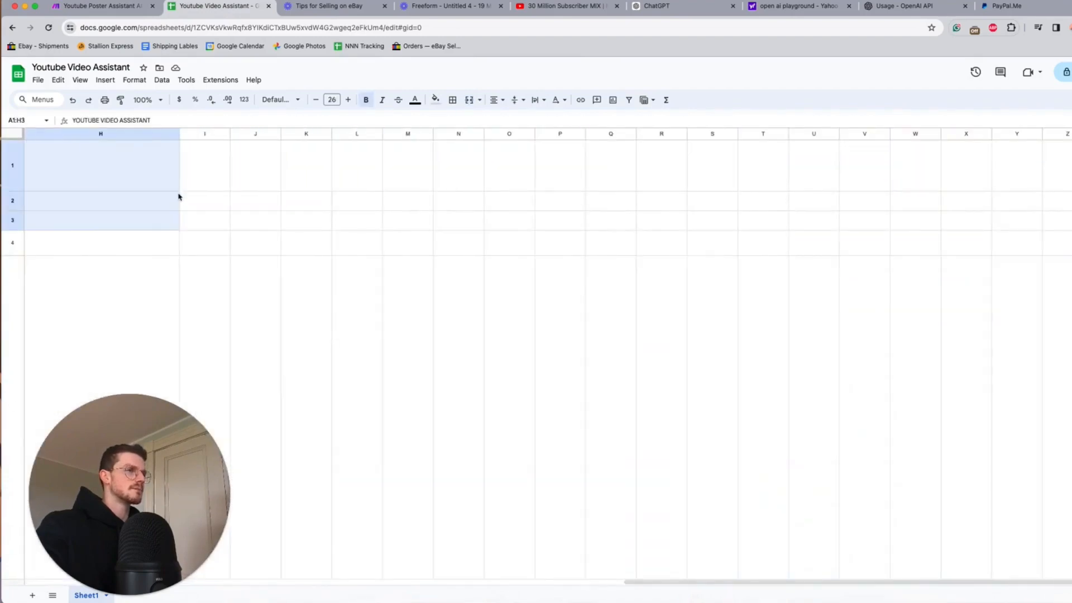
Step: Return to Make, review the result limit of the Watch New Rows module, and confirm its settings
left_click(101, 6)
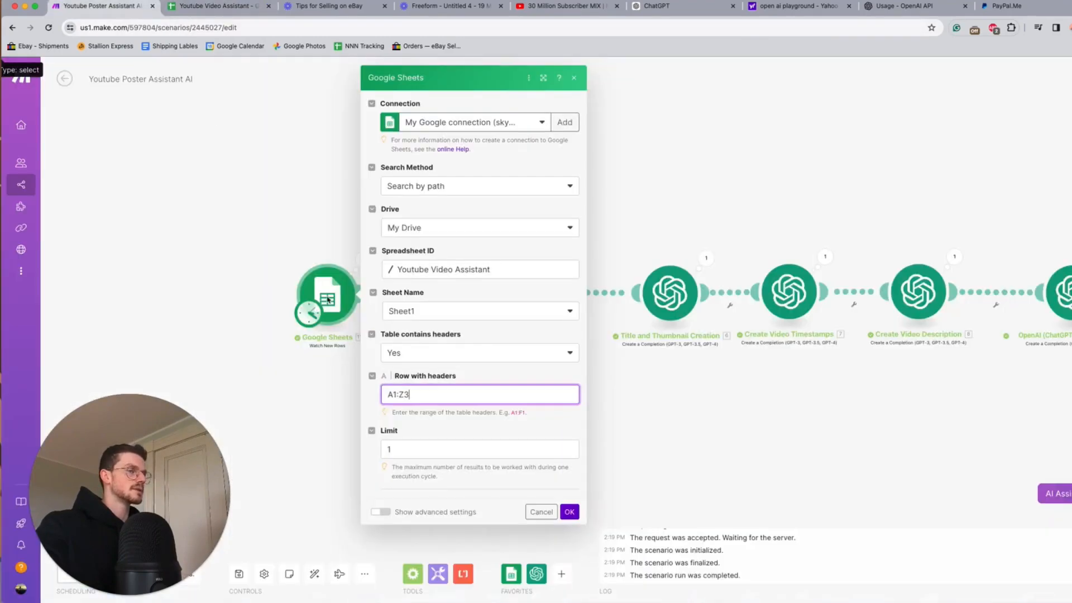
left_click(462, 441)
left_click(473, 464)
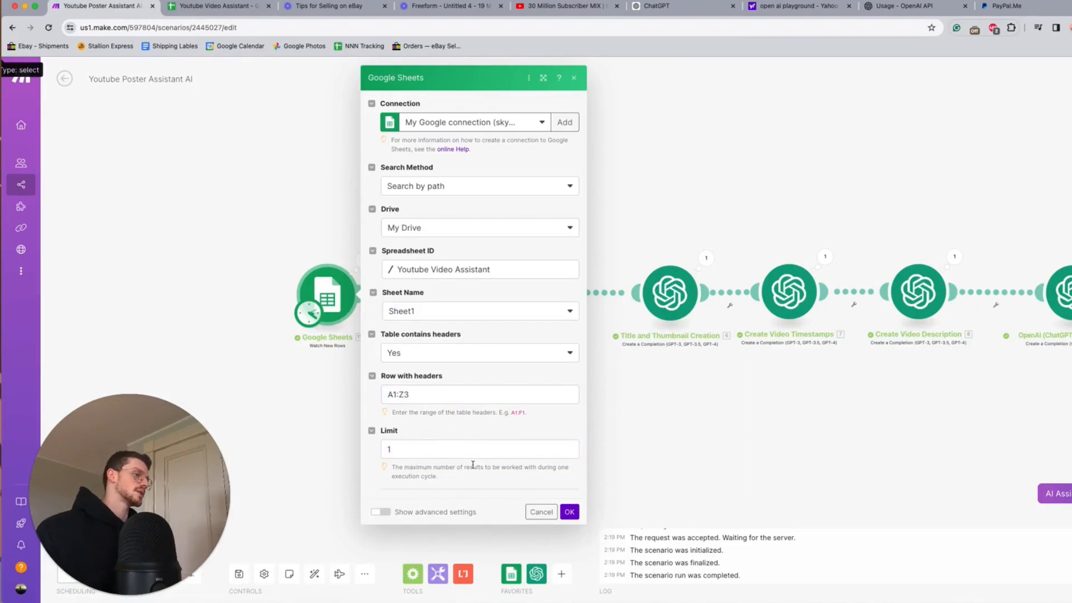
left_click(569, 512)
Step: Review the Get a Cell module's settings in Make and compare its cell reference with the Social Media Info cell in the spreadsheet
left_click(438, 299)
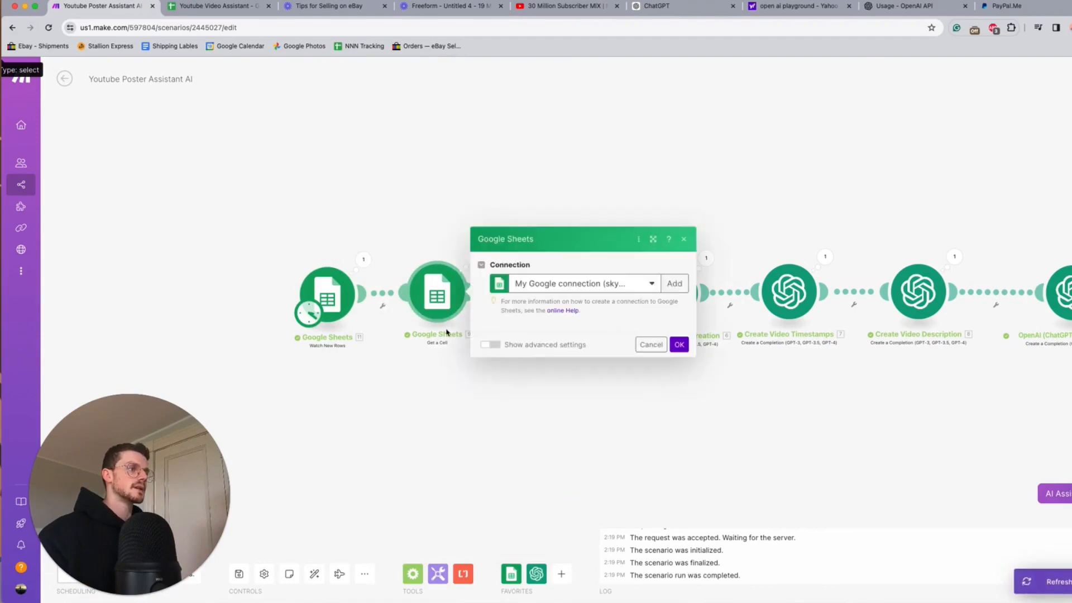
left_click(536, 407)
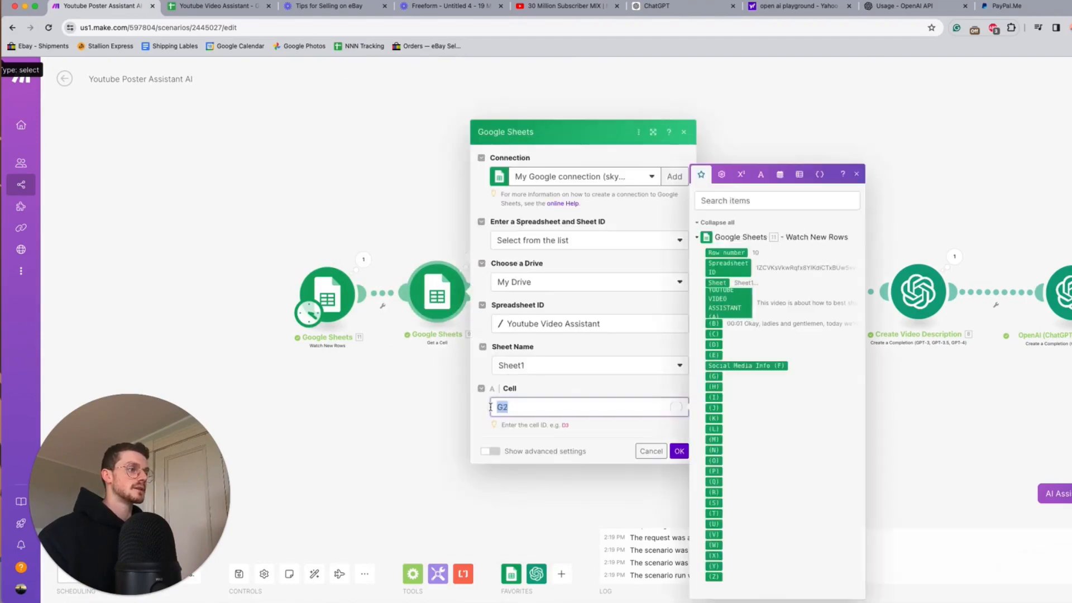
left_click(212, 6)
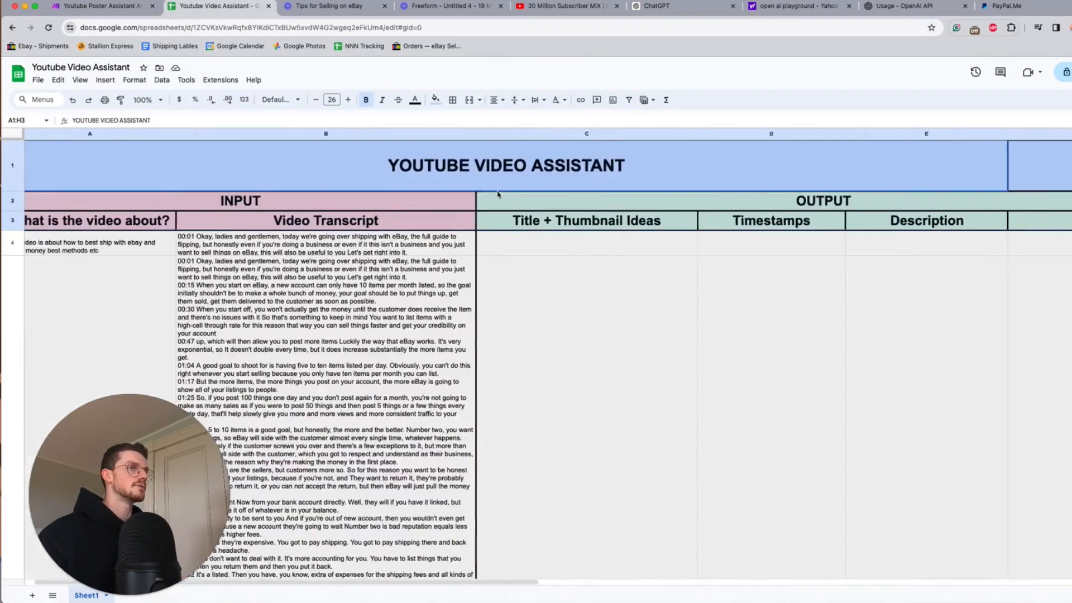
scroll(463, 198, "right", 10)
left_click(700, 217)
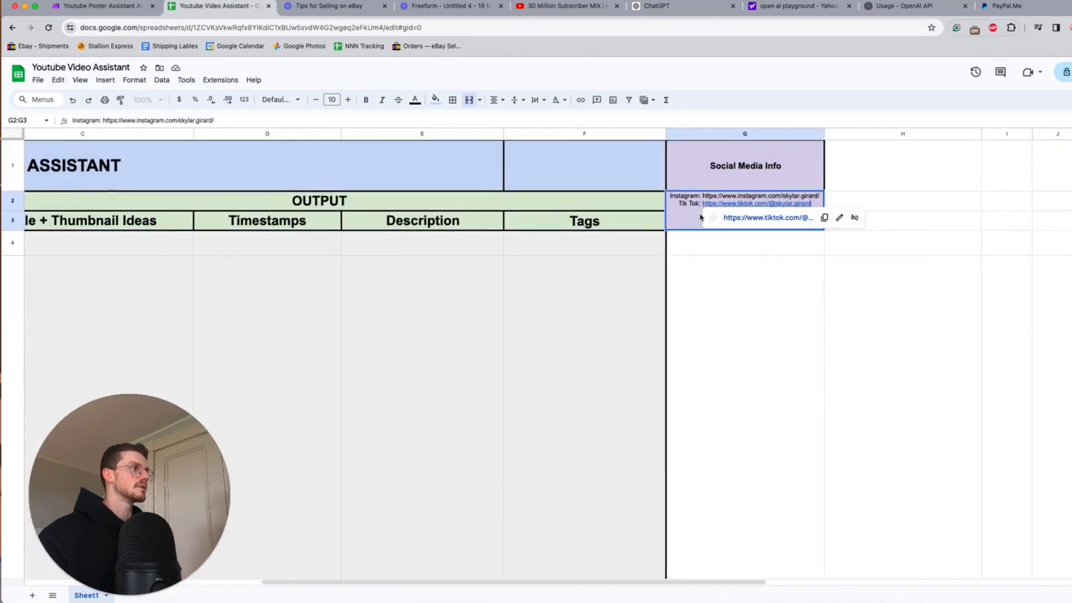
left_click(719, 243)
left_click(98, 7)
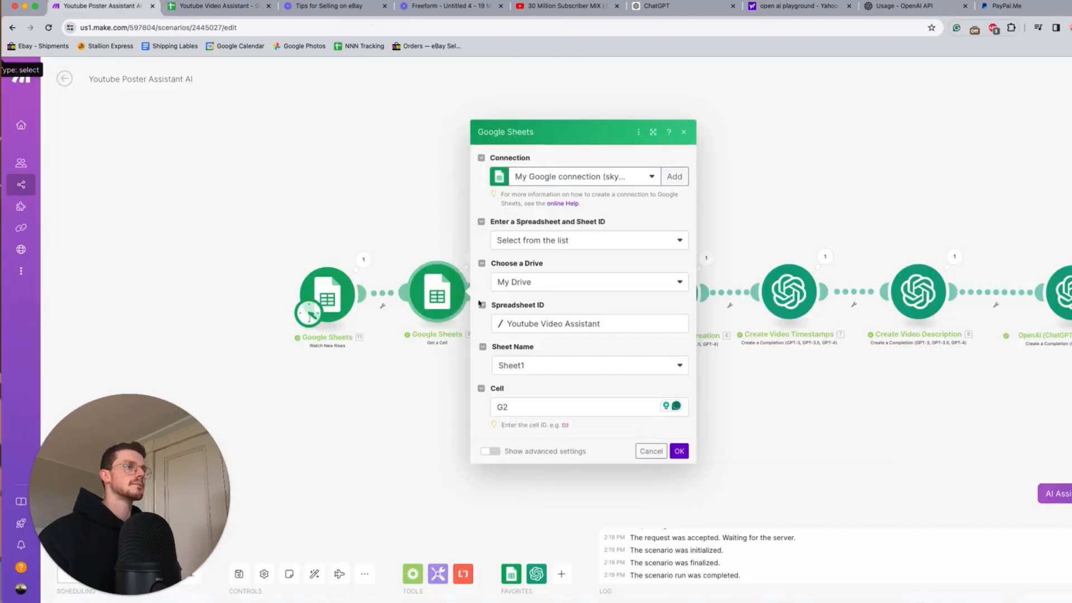
left_click(780, 397)
Step: Open the Title and Thumbnail Creation module and read through its system message prompt
scroll(686, 376, "right", 3)
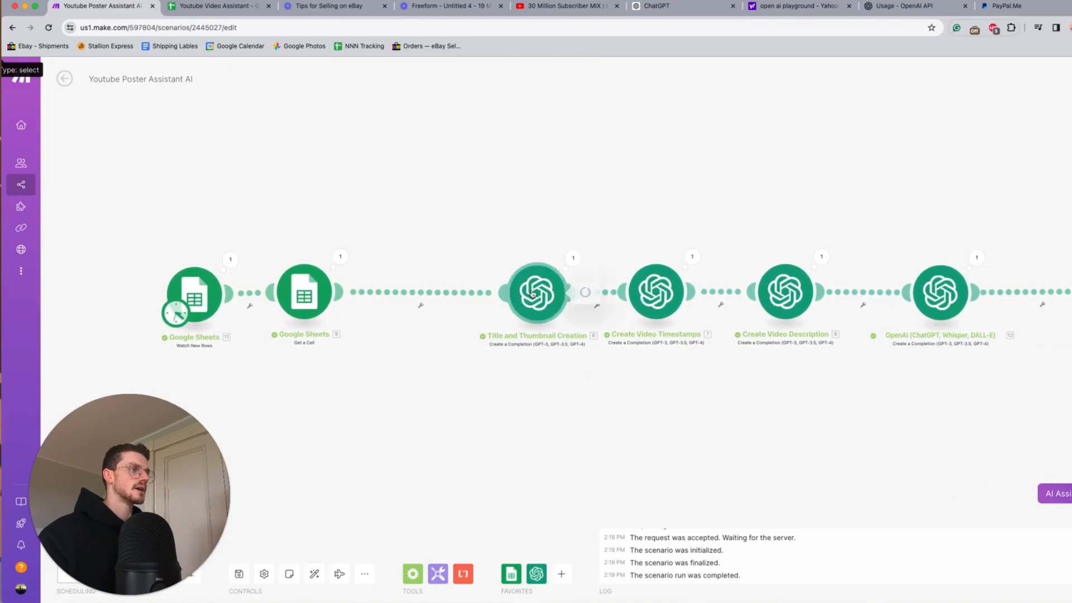
left_click(534, 295)
scroll(722, 316, "down", 1)
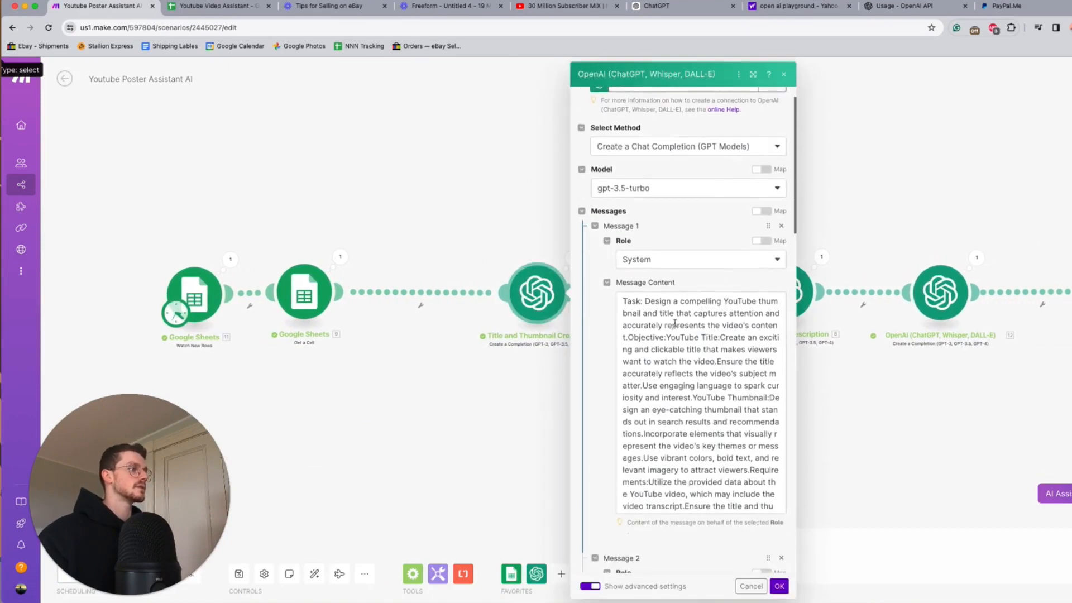
left_click(738, 453)
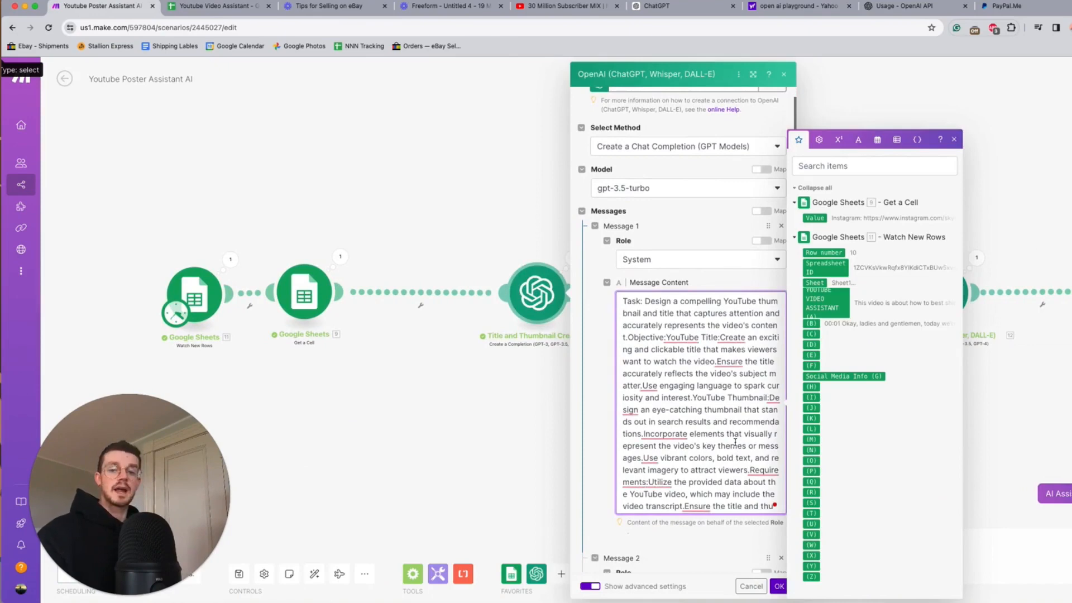
scroll(735, 441, "down", 8)
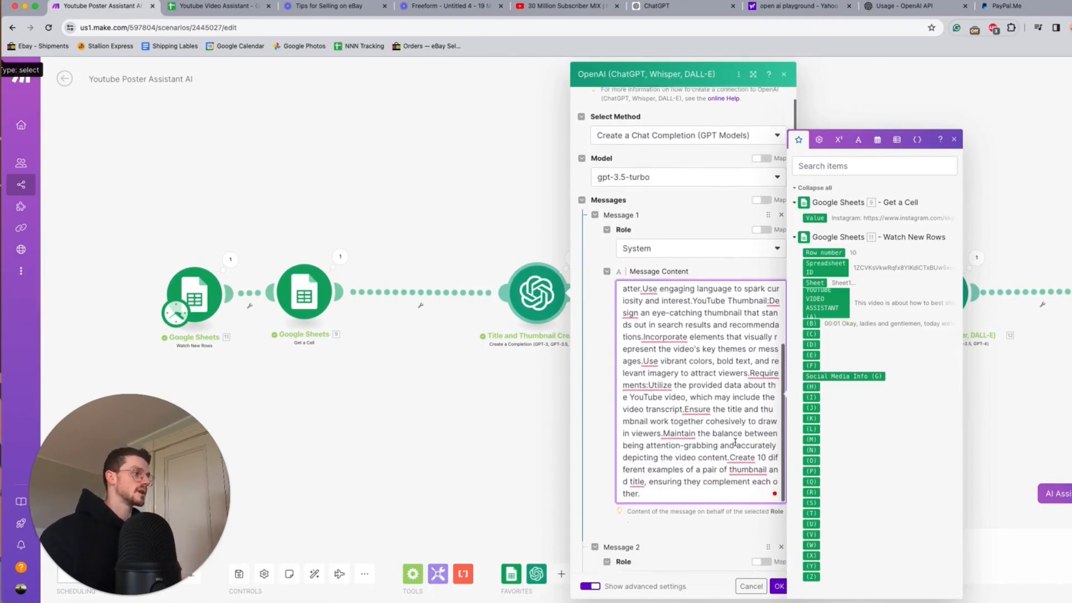
scroll(664, 497, "down", 5)
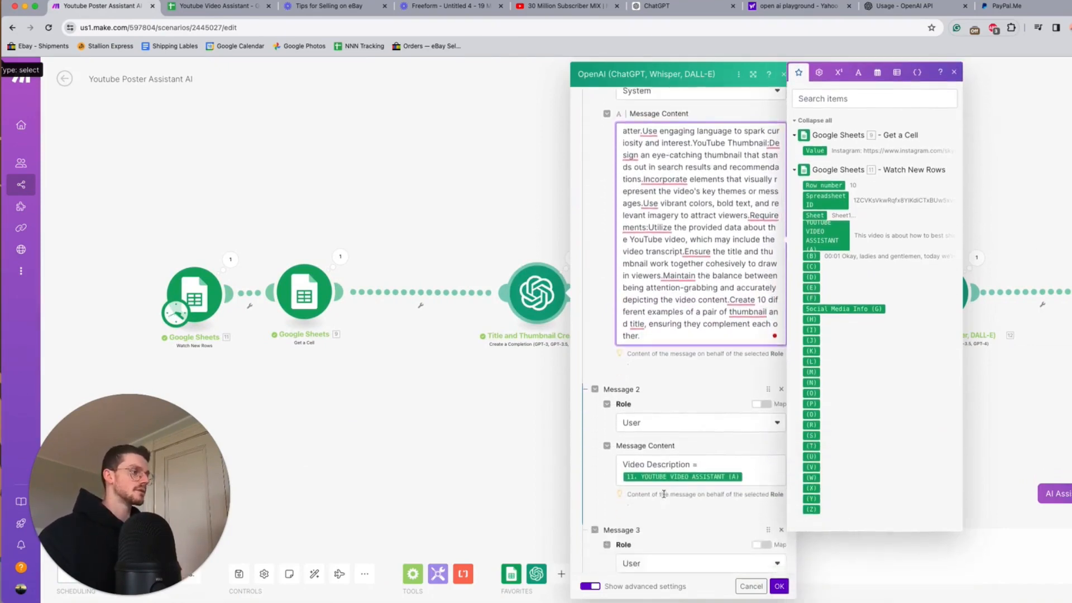
scroll(665, 496, "up", 5)
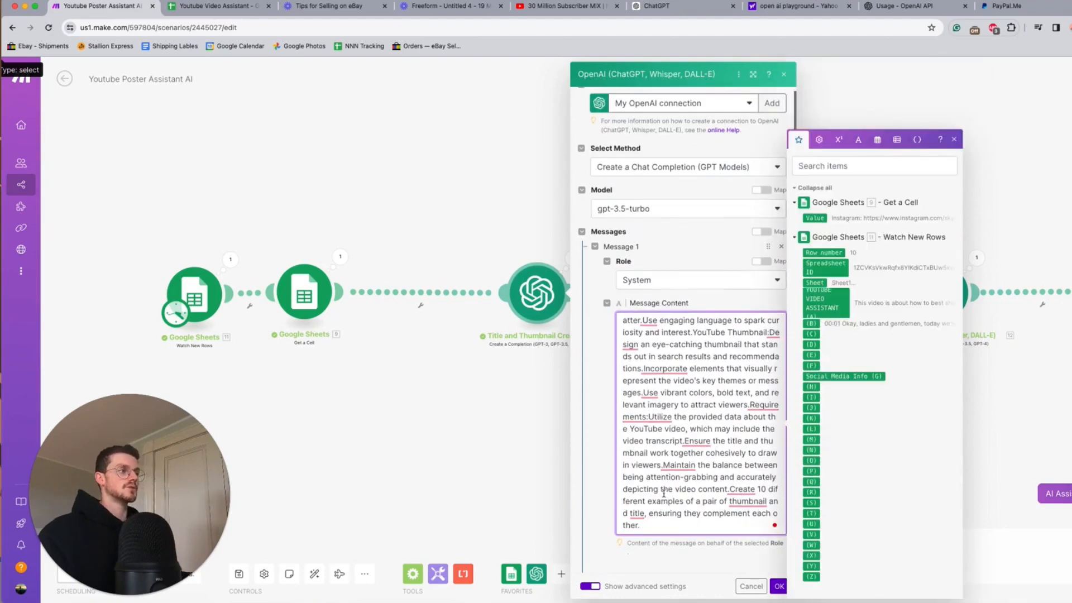
Step: Examine the two user messages that supply the video description and transcript from the spreadsheet columns
scroll(664, 493, "down", 5)
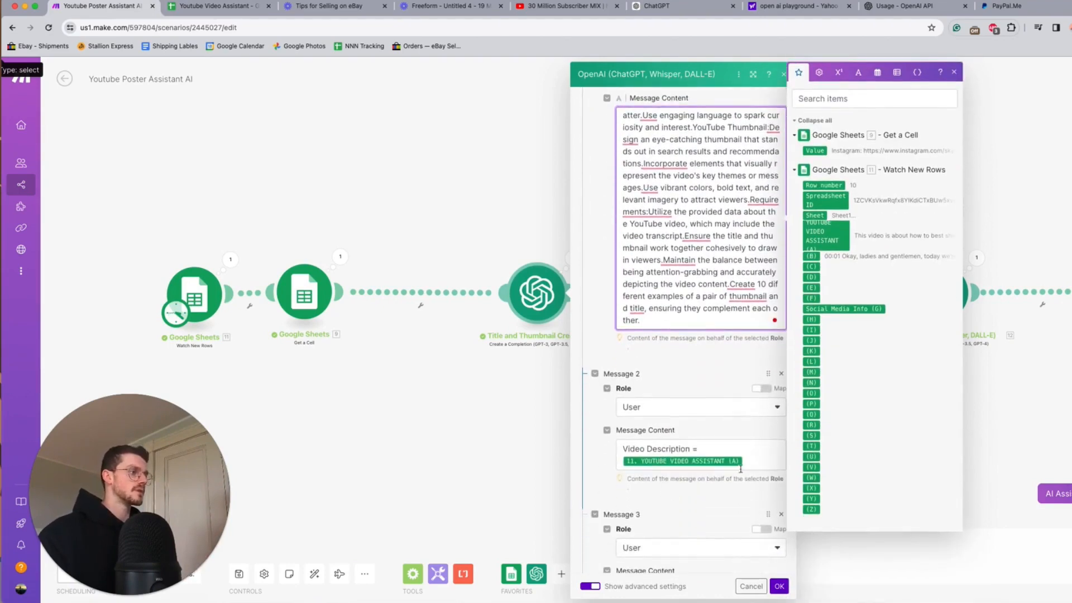
left_click(740, 467)
scroll(642, 472, "down", 2)
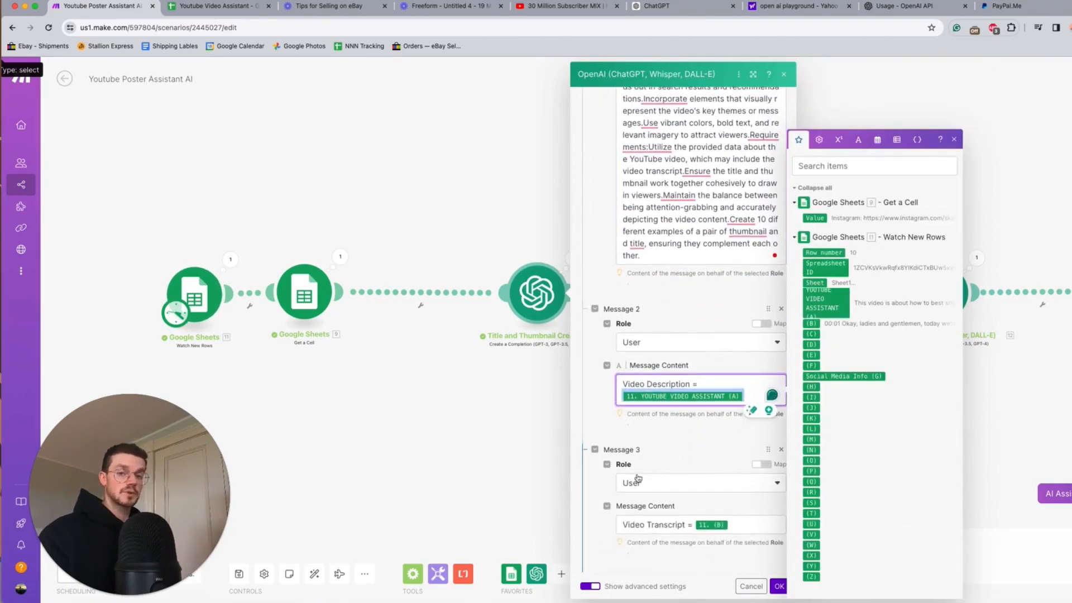
left_click_drag(736, 530, 656, 530)
scroll(656, 531, "down", 1)
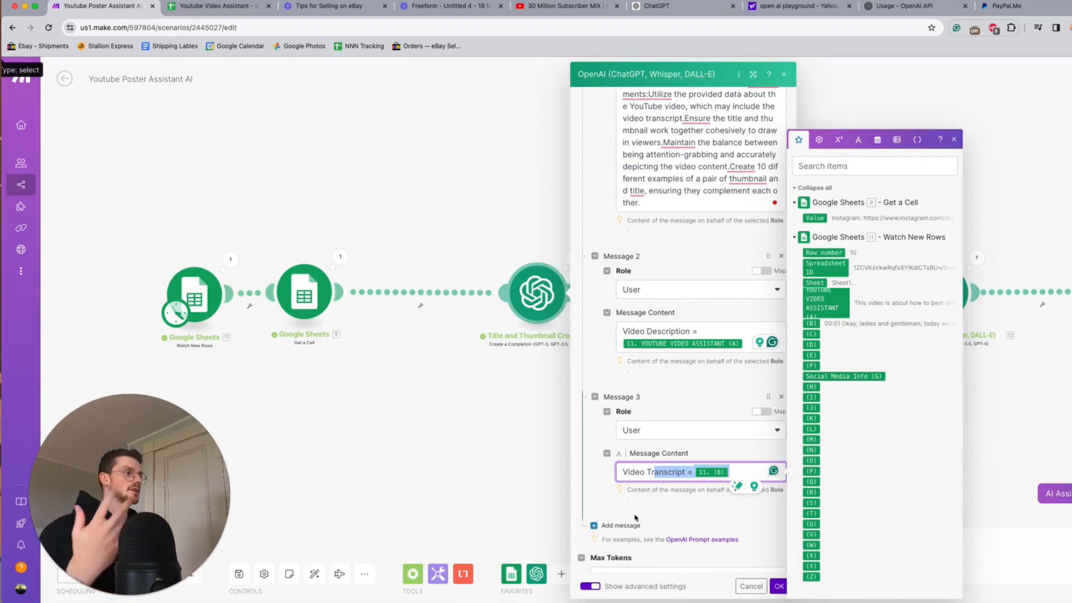
Step: Set Max Tokens to 500 in the Title and Thumbnail Creation module and save its settings
scroll(748, 563, "down", 3)
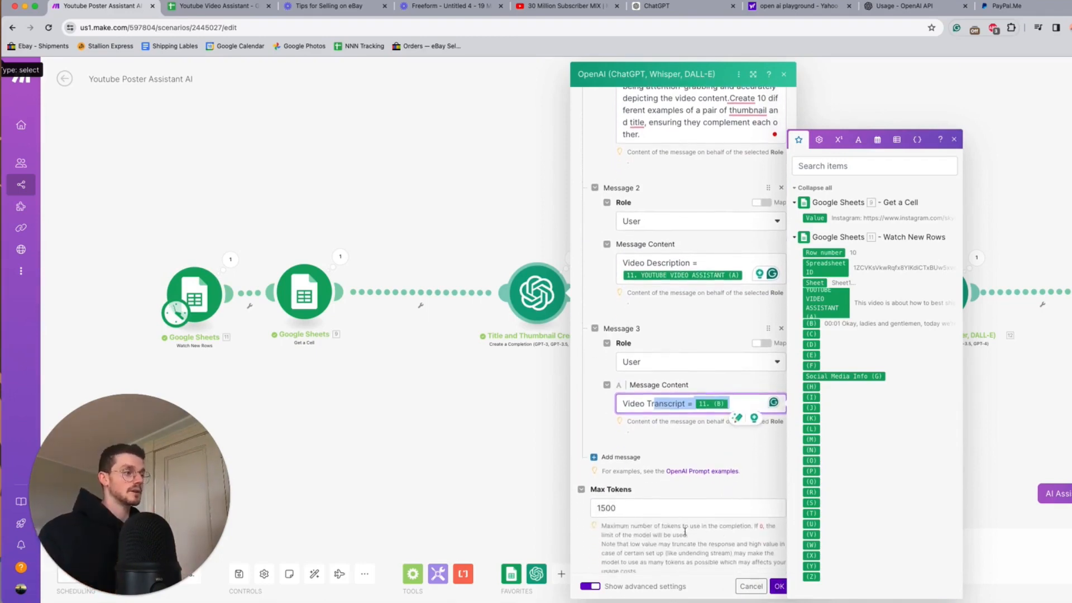
left_click_drag(624, 509, 570, 509)
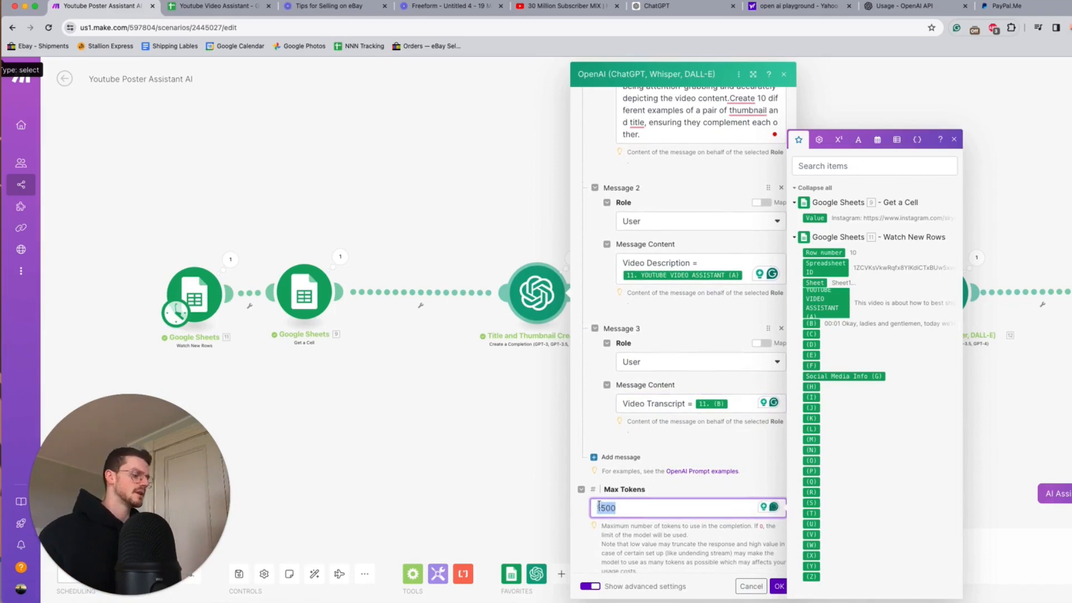
type("3000")
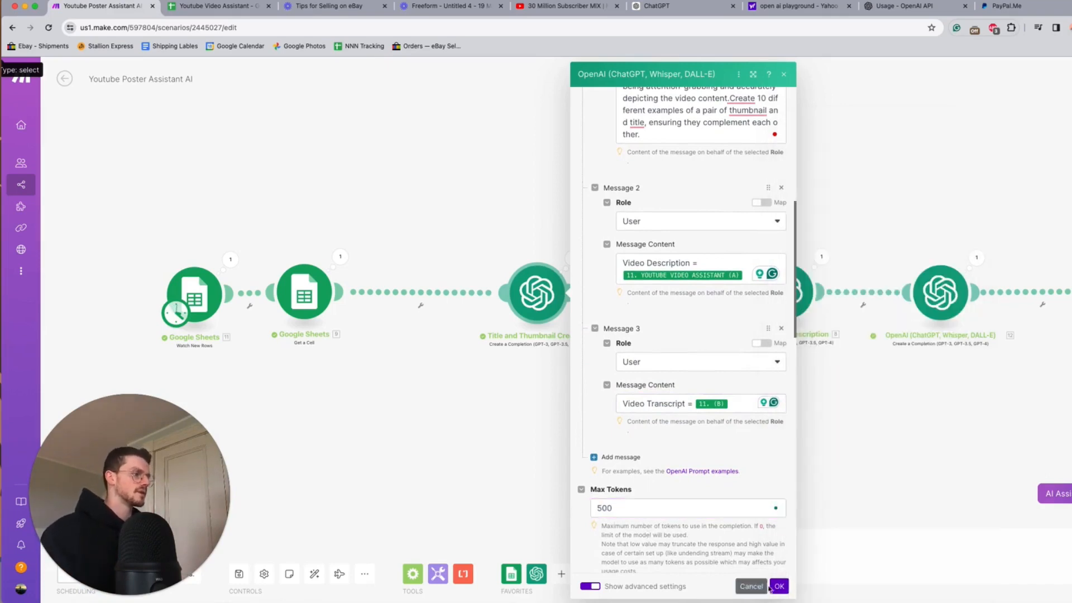
left_click(779, 587)
Step: Open the Create Video Timestamps module and read its model settings and system message prompt
scroll(698, 511, "right", 2)
left_click(647, 306)
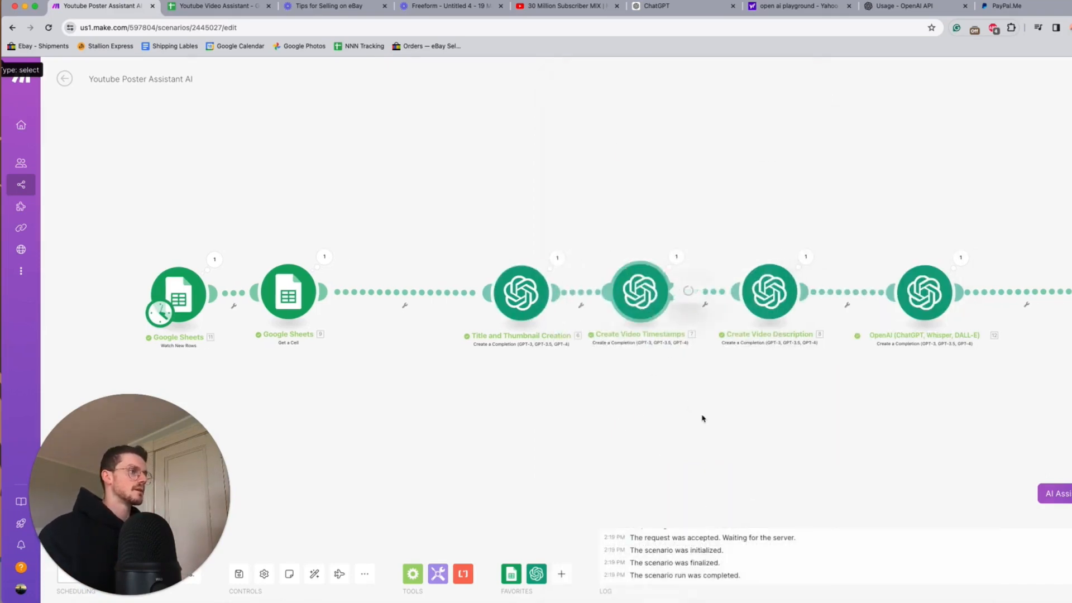
scroll(721, 386, "down", 2)
scroll(721, 386, "down", 3)
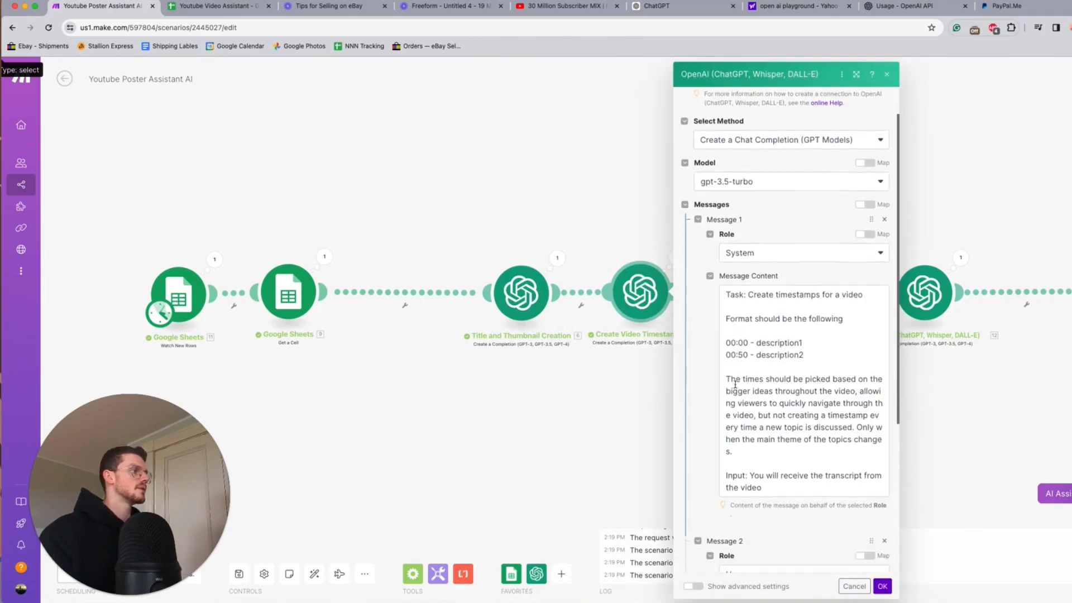
scroll(734, 384, "up", 3)
Step: Reopen the Title and Thumbnail Creation module, check its available OpenAI connections, and close the settings
left_click(524, 309)
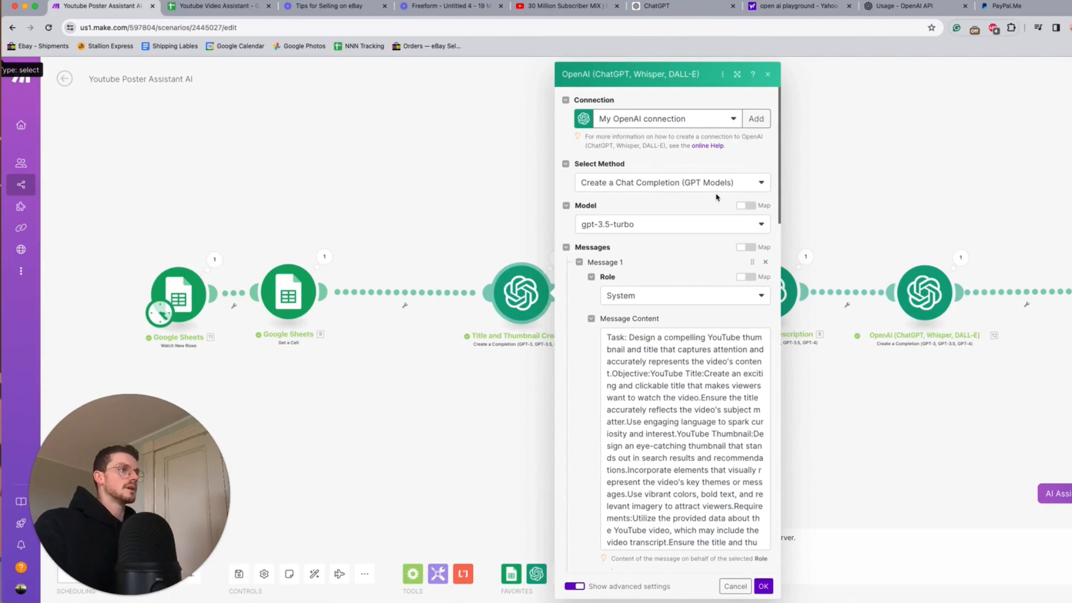
left_click(687, 126)
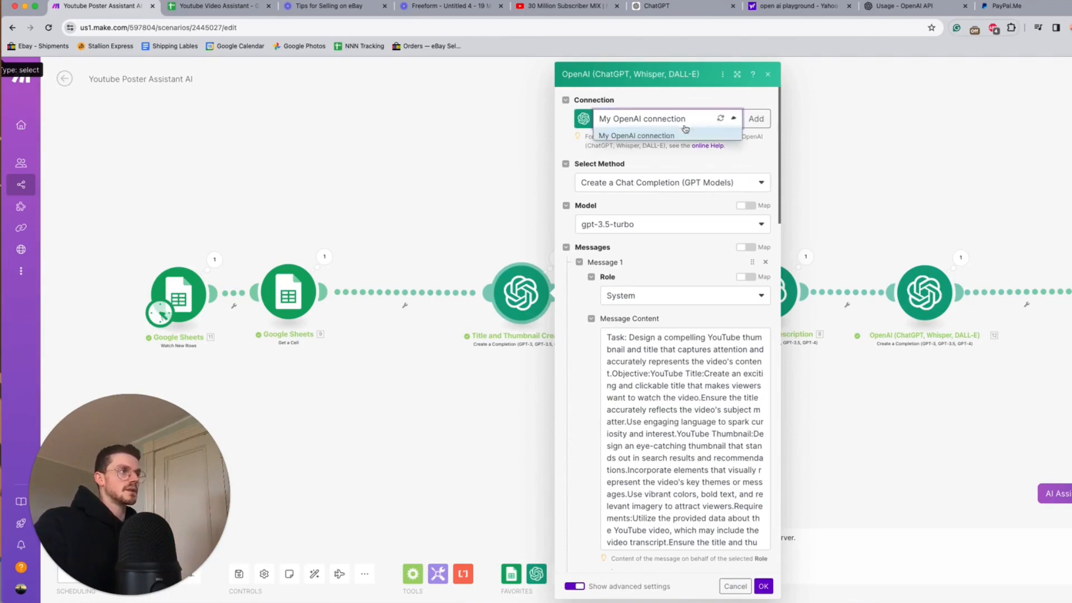
left_click(691, 144)
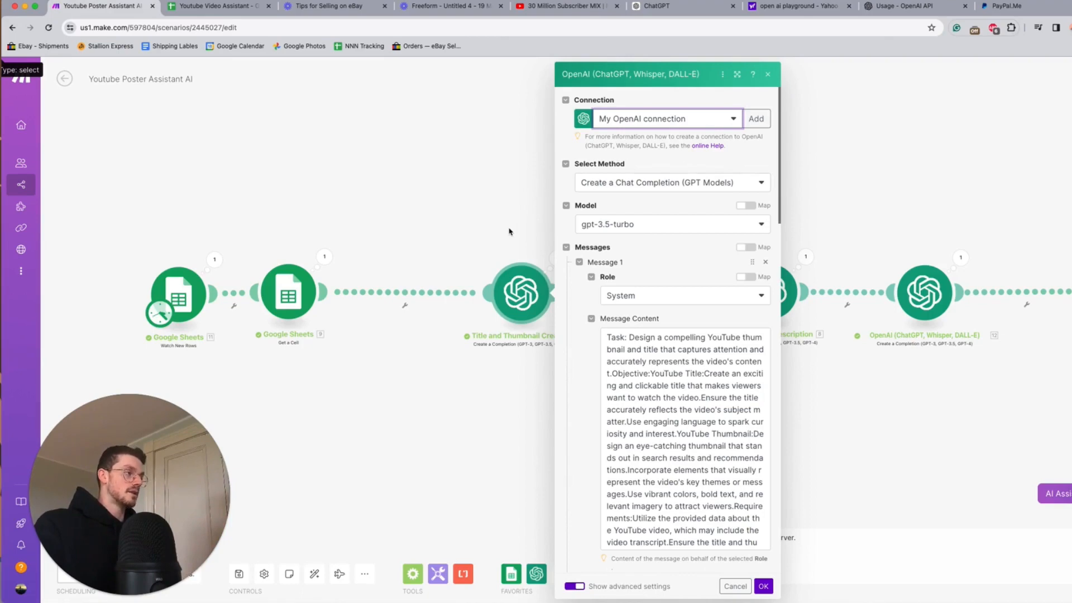
left_click(474, 315)
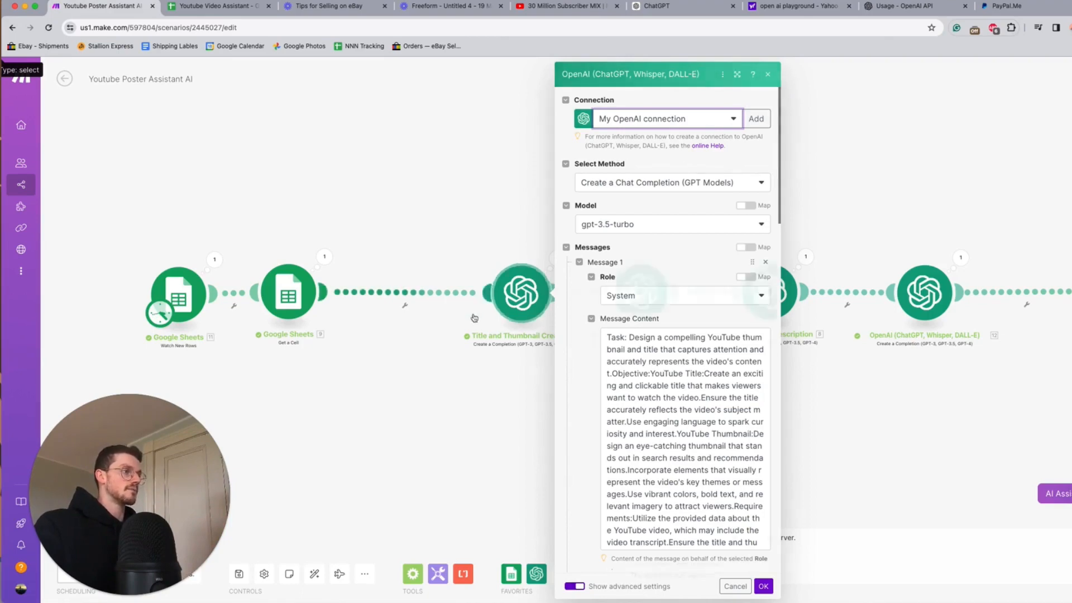
left_click(702, 407)
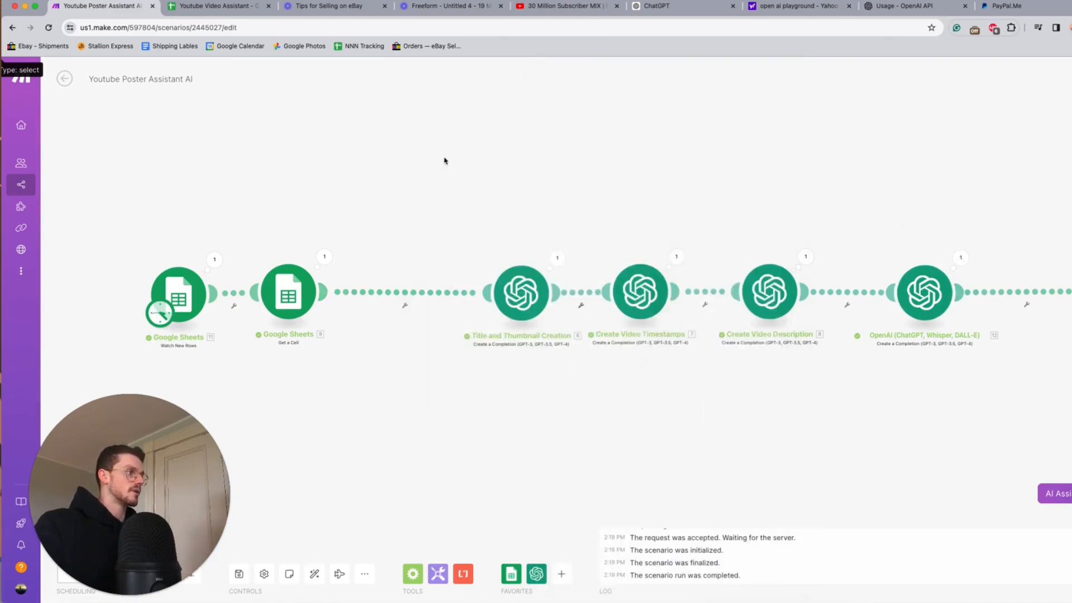
Step: Open the Title and Thumbnail Creation module and read its system message prompt through to the end
left_click_drag(444, 161, 258, 226)
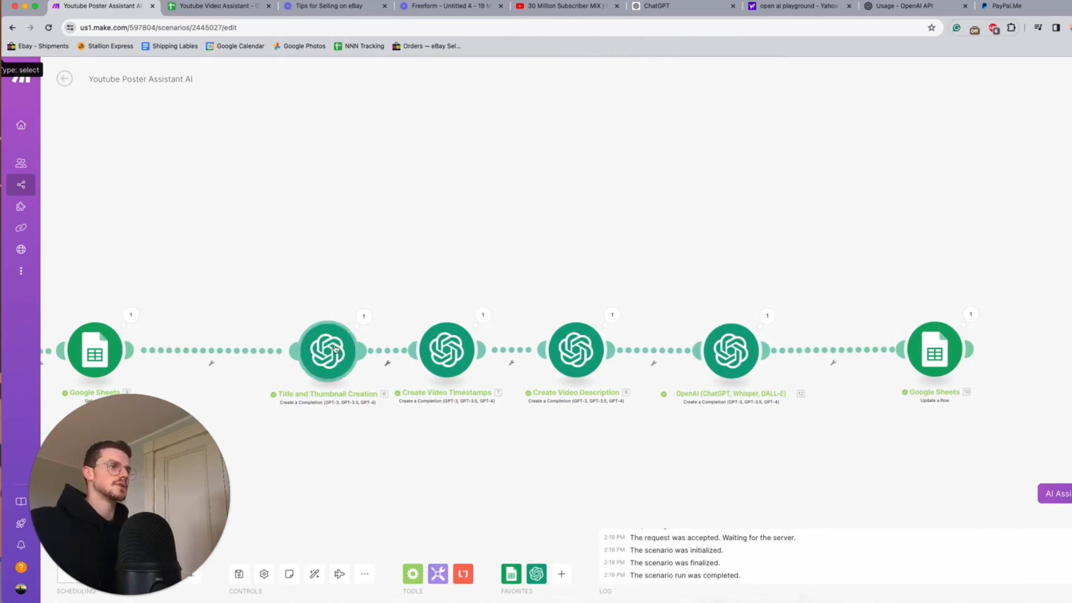
left_click(334, 329)
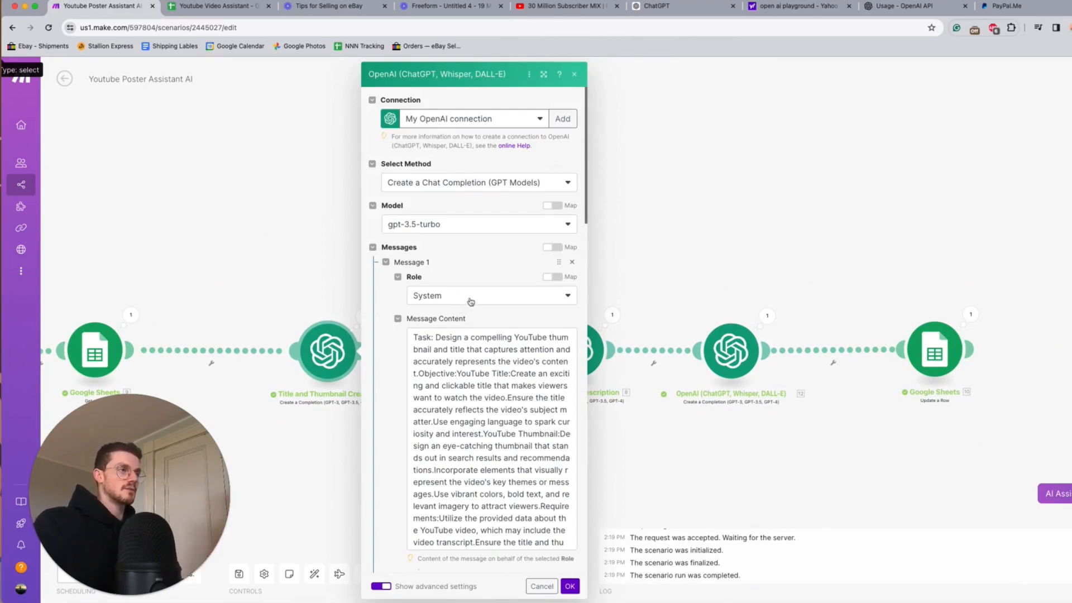
scroll(471, 302, "down", 6)
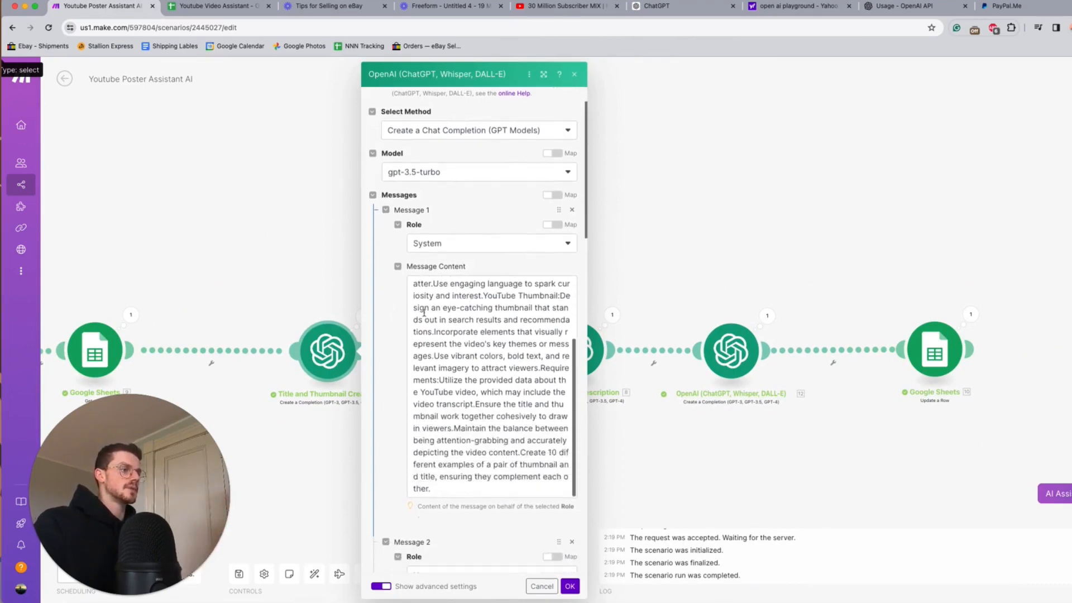
scroll(424, 313, "down", 5)
scroll(362, 347, "up", 6)
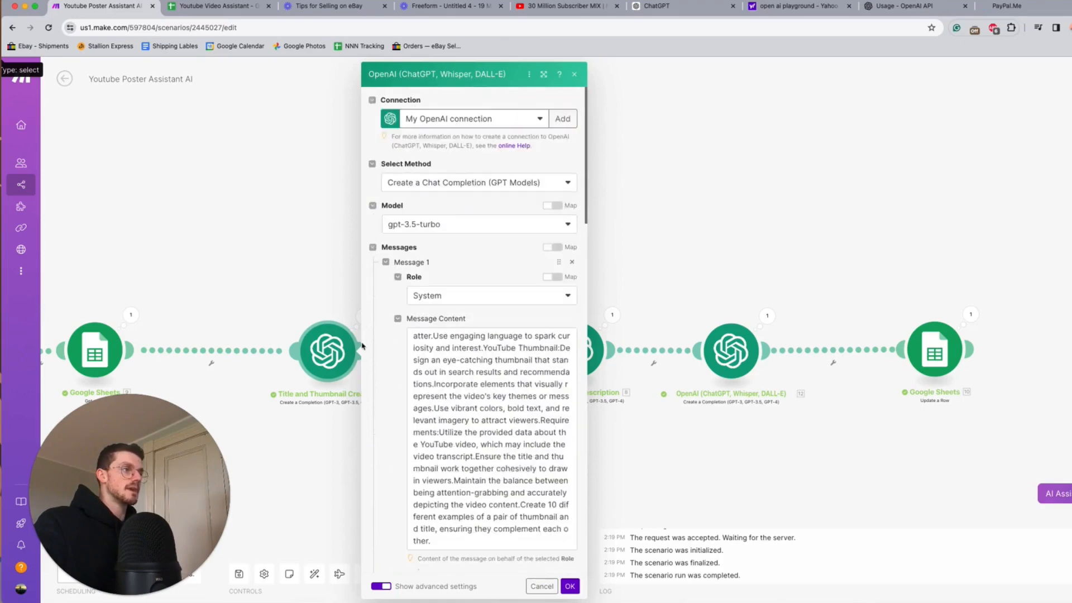
Step: Check which GPT models are available for the Title and Thumbnail Creation module, keeping gpt-3.5-turbo
left_click(452, 232)
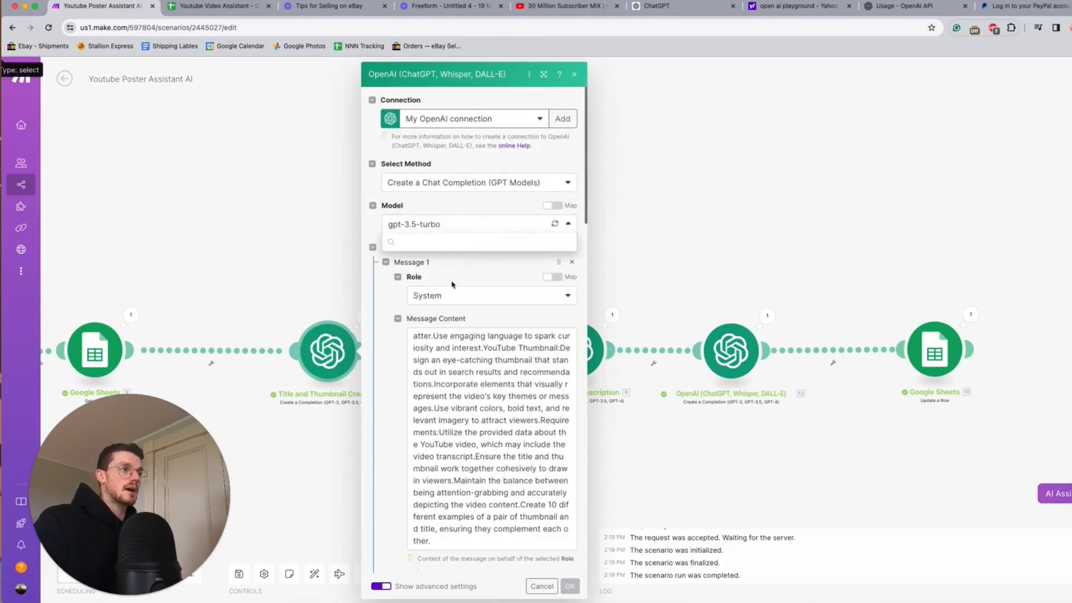
left_click(451, 213)
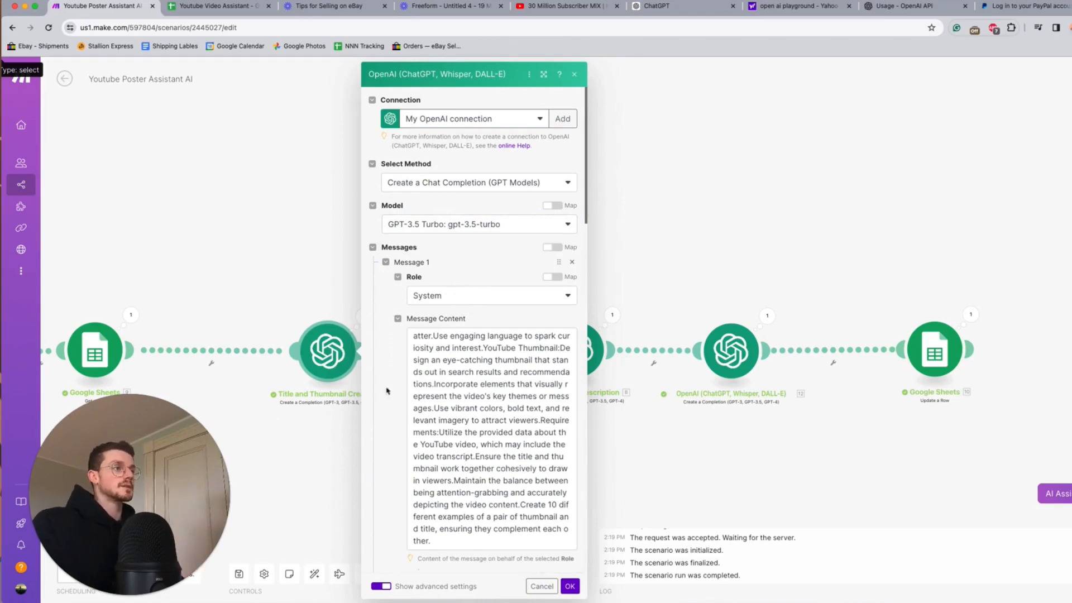
left_click(454, 226)
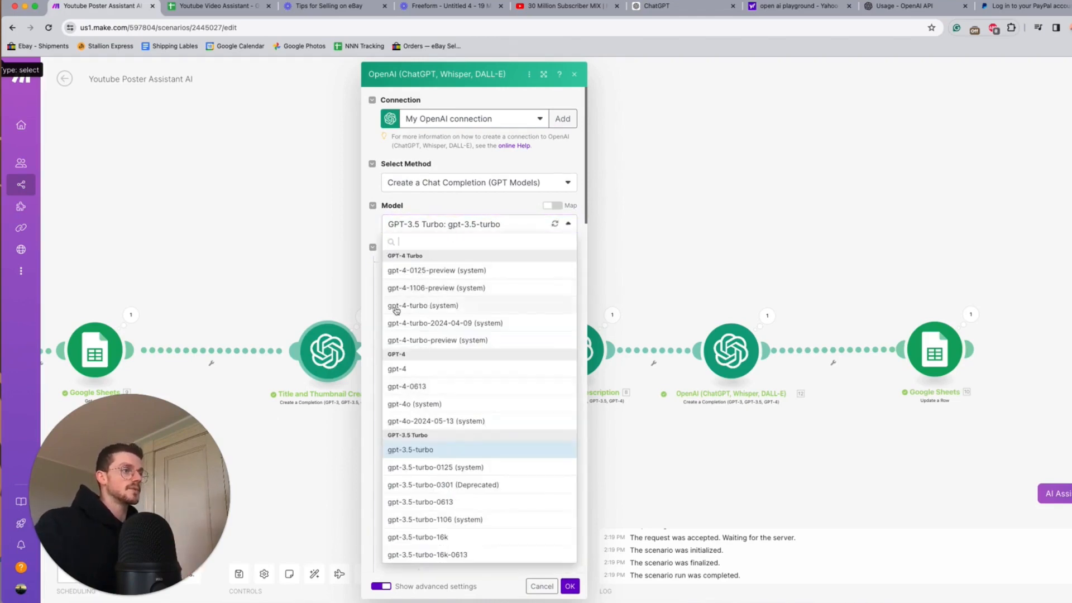
left_click(376, 324)
Step: Review the user messages, Max Tokens and Temperature settings of the Title and Thumbnail Creation module, then confirm them
scroll(423, 334, "down", 2)
scroll(423, 333, "down", 10)
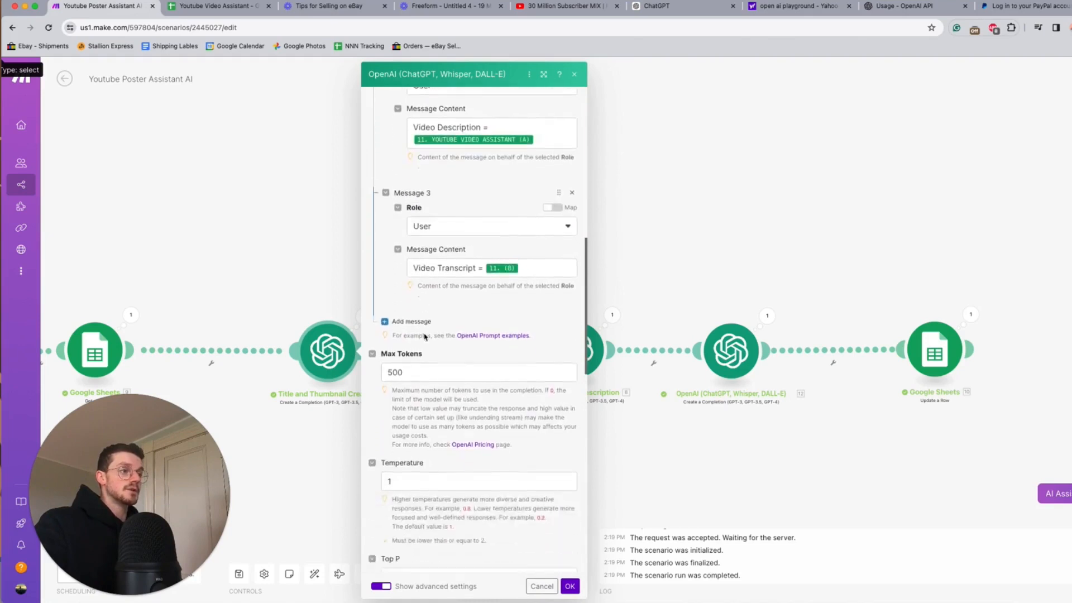
left_click(377, 404)
left_click(440, 397)
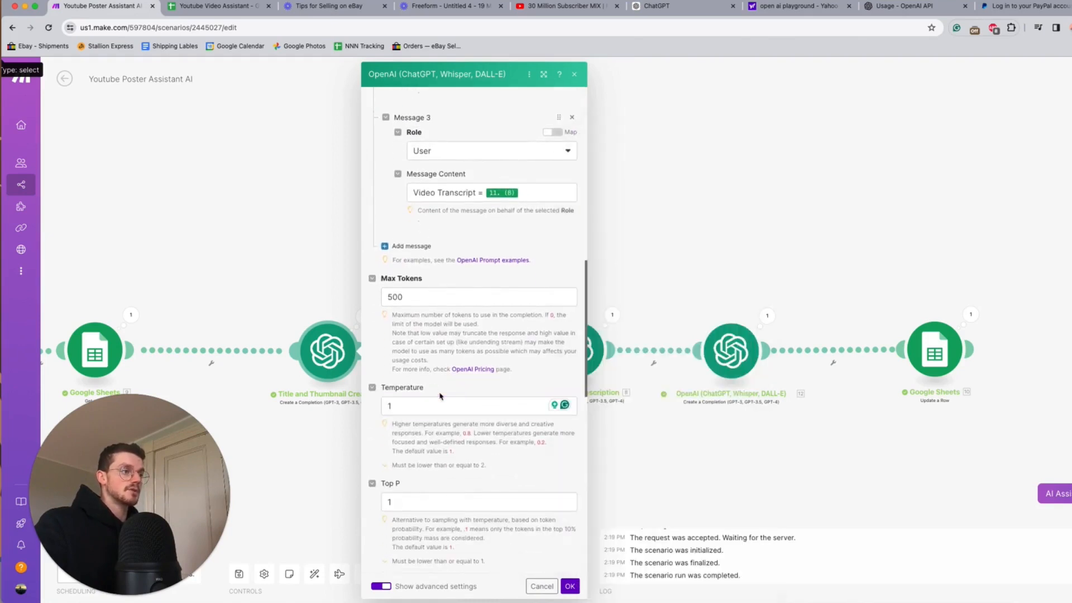
left_click(569, 585)
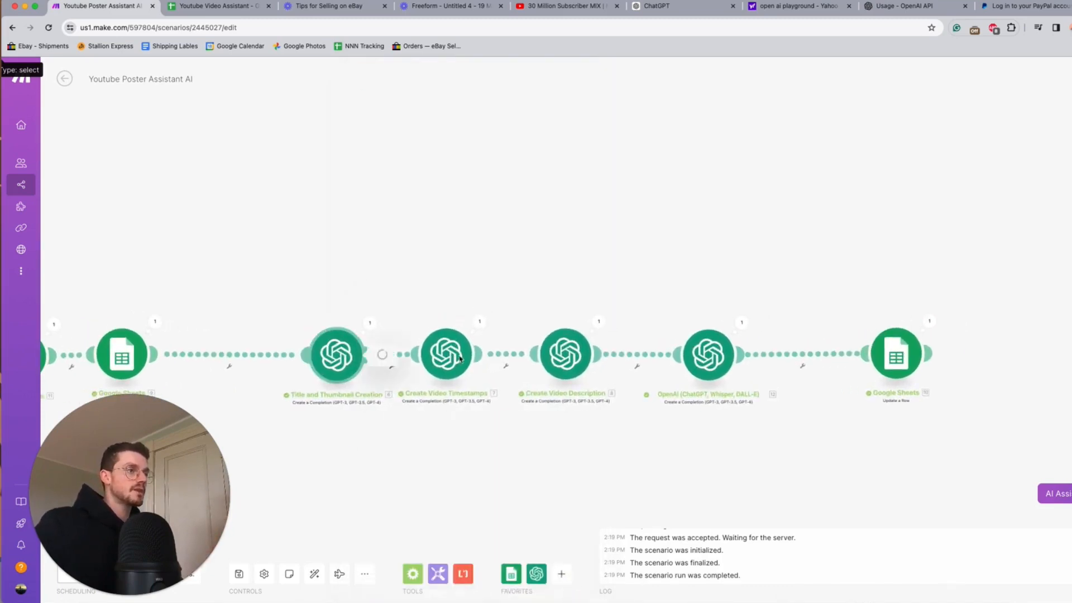
Step: Reopen the Title and Thumbnail Creation module and examine which Google Sheets values can be mapped into its video description message
left_click(460, 358)
scroll(417, 378, "down", 10)
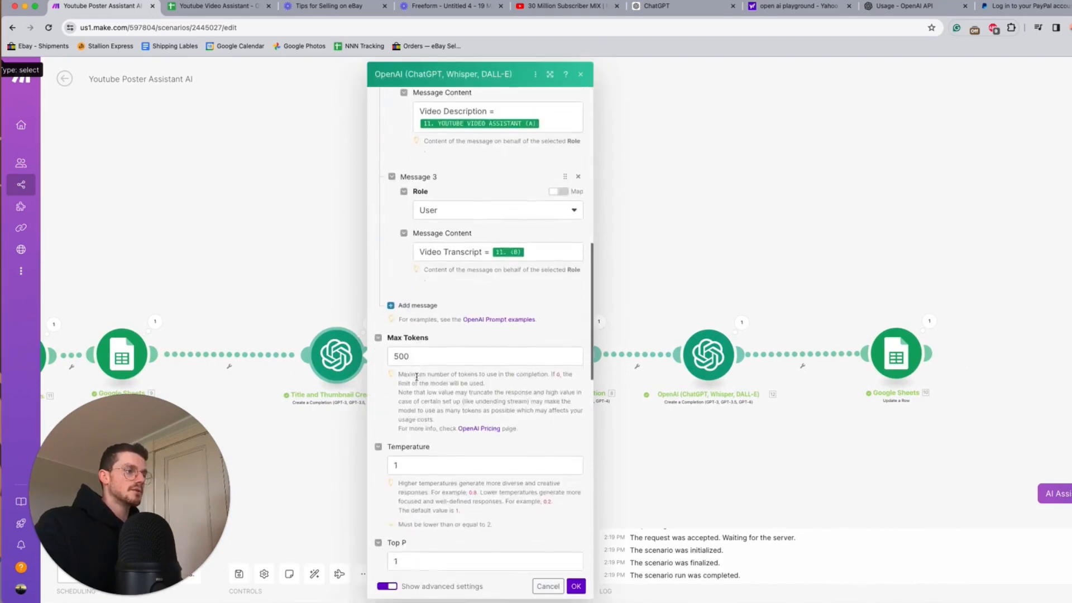
scroll(417, 377, "up", 5)
left_click_drag(555, 287, 411, 302)
scroll(315, 290, "left", 3)
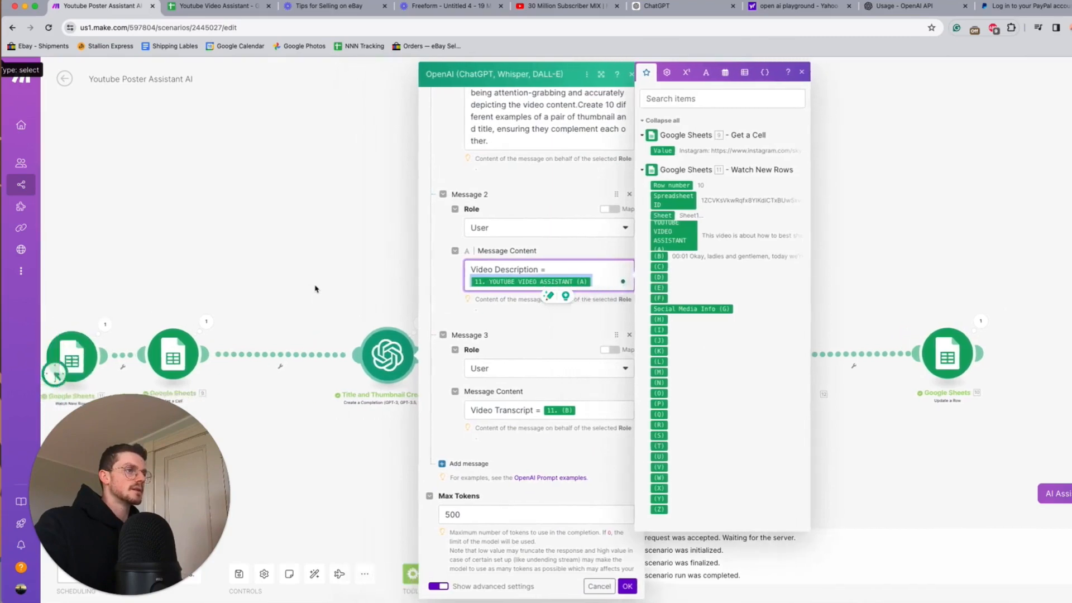
scroll(320, 289, "down", 3)
scroll(325, 289, "up", 2)
left_click_drag(328, 289, 422, 267)
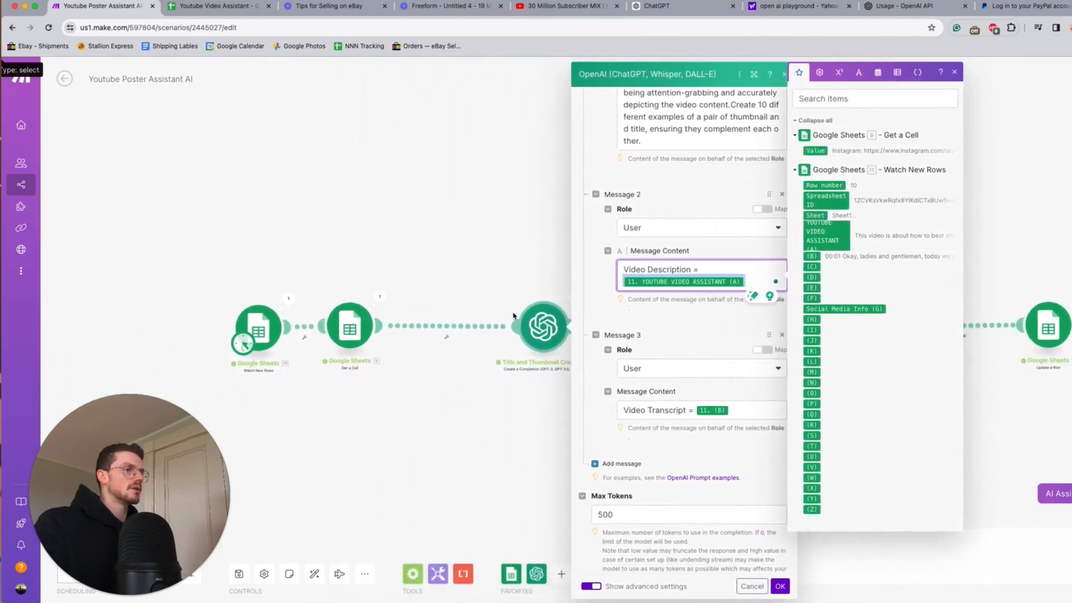
Step: Run only the Google Sheets Watch New Rows module and open its execution output
left_click(259, 332)
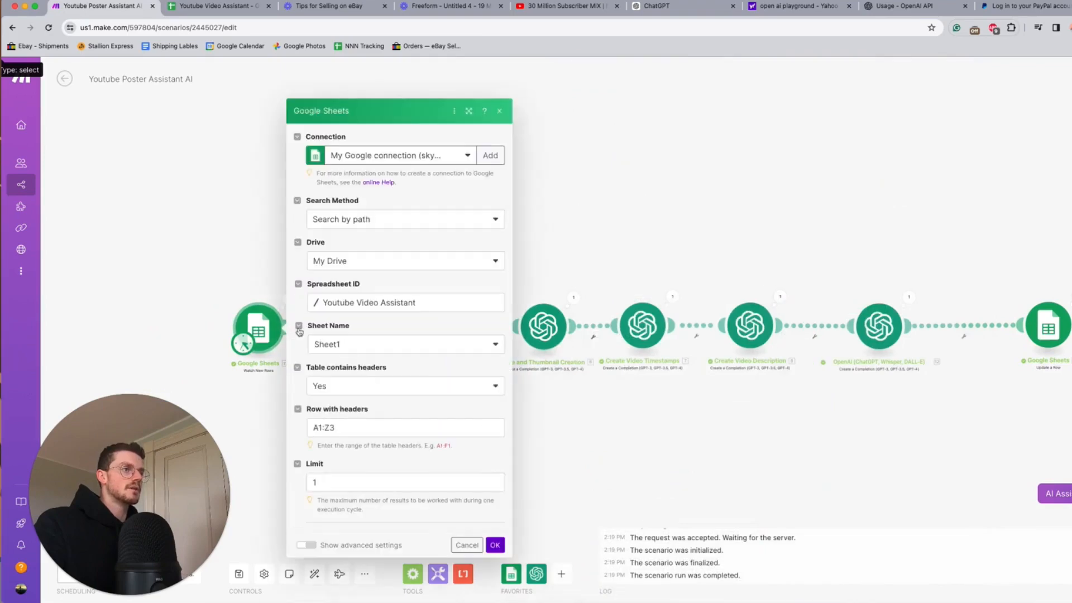
left_click(275, 408)
right_click(266, 320)
left_click(301, 346)
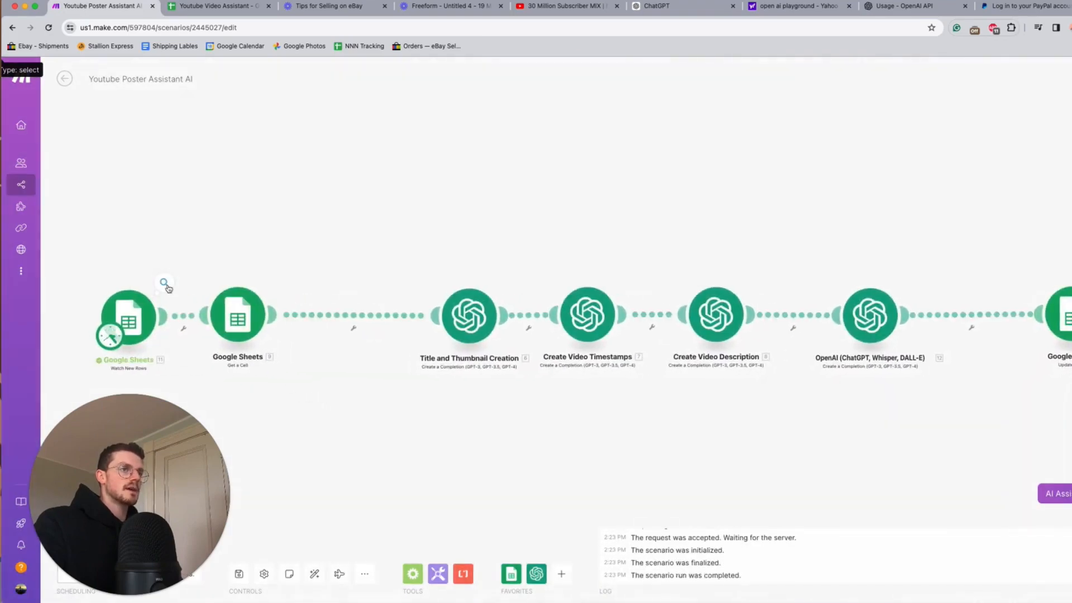
left_click(165, 285)
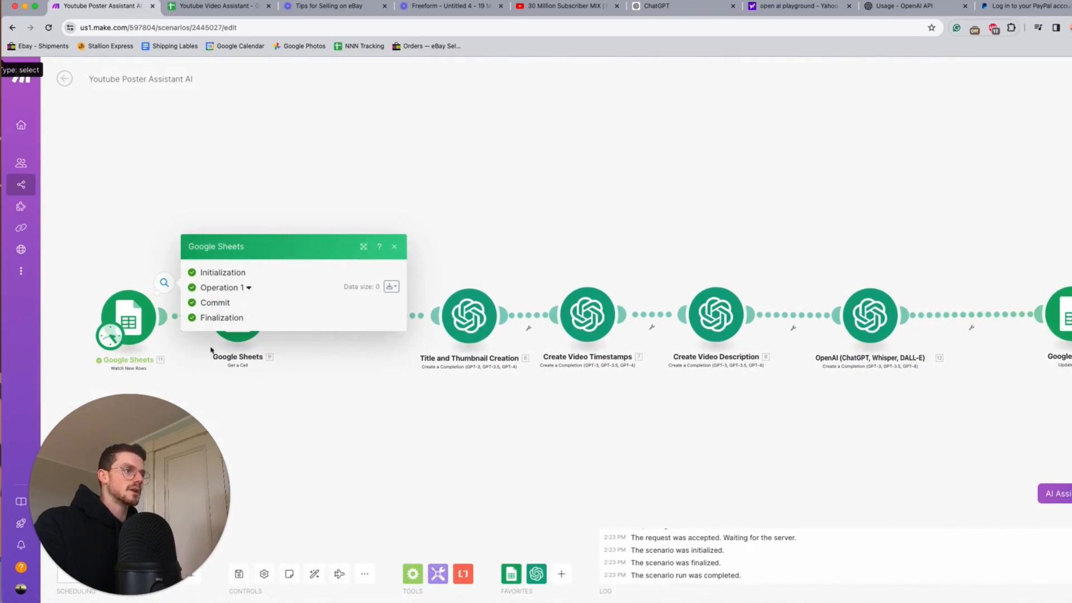
Step: Switch to the Youtube Video Assistant spreadsheet and examine its header rows and the video description and transcript inputs in row 4
left_click(215, 5)
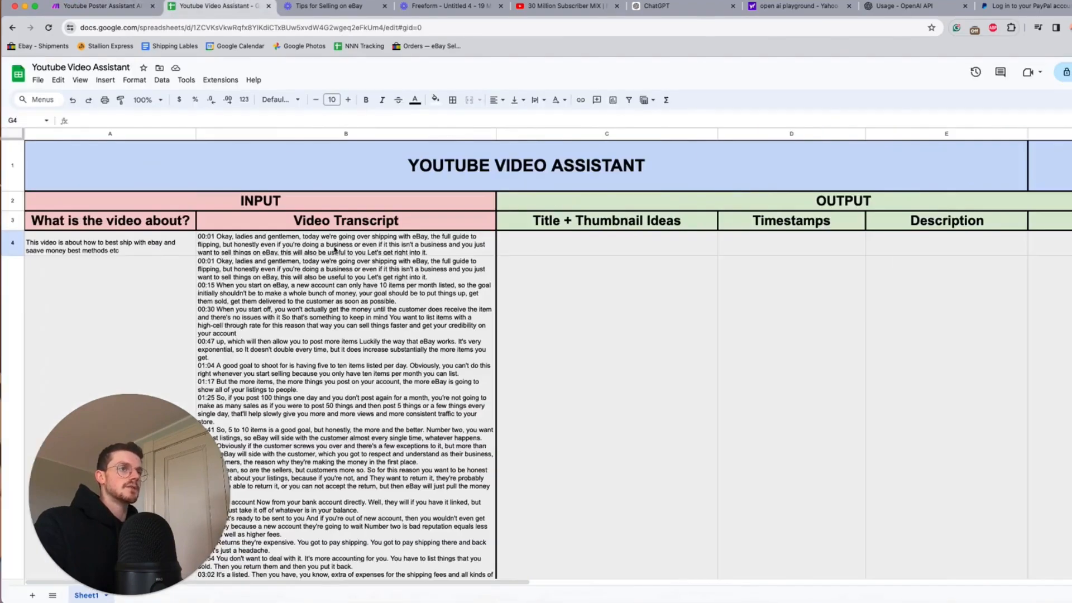
left_click_drag(173, 267, 255, 280)
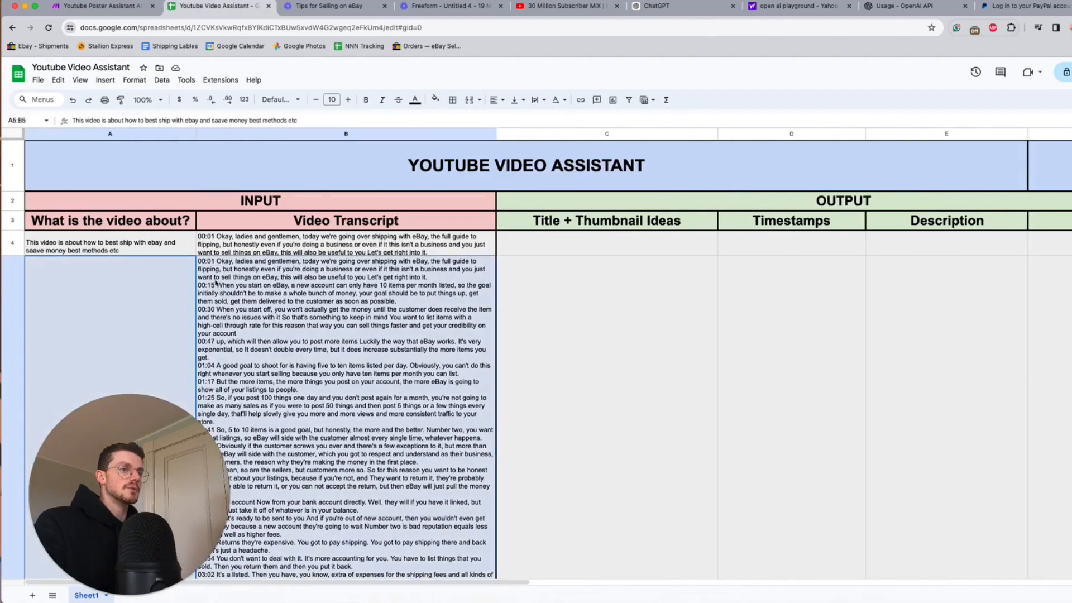
left_click(182, 179)
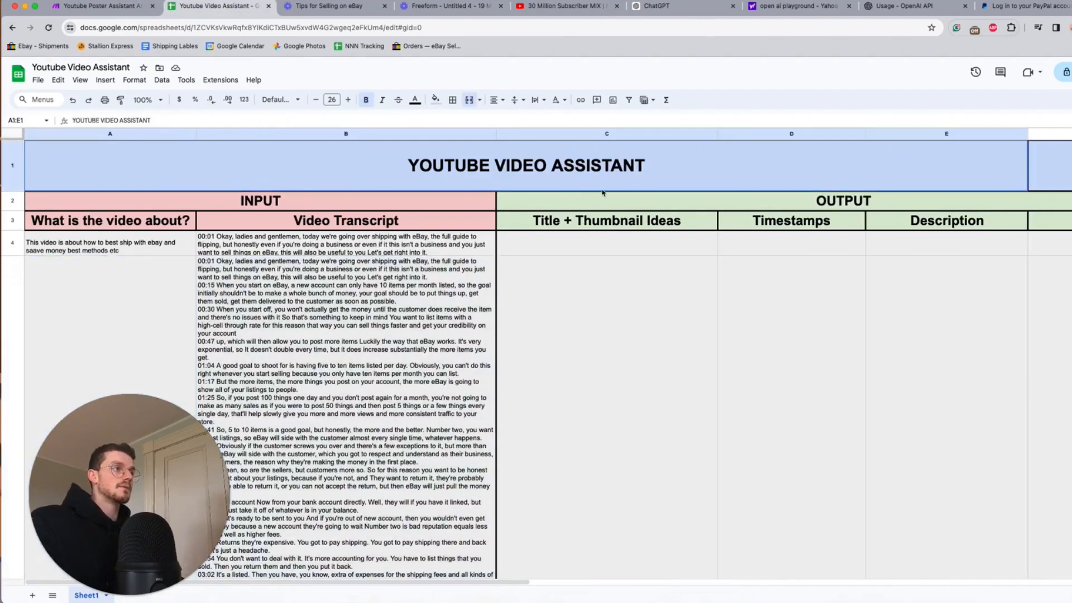
left_click_drag(603, 193, 603, 206)
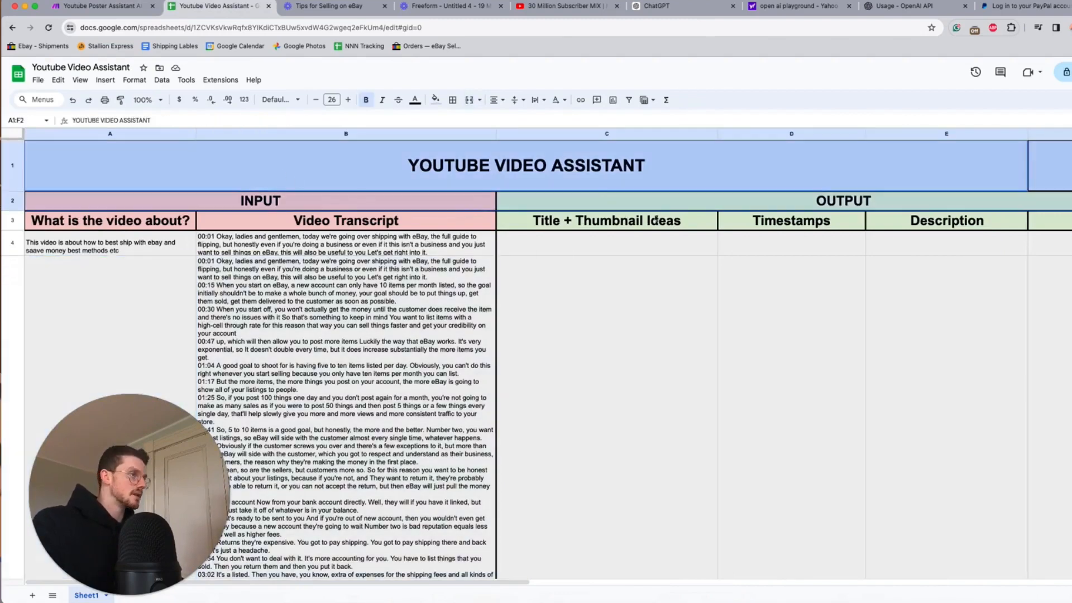
left_click(415, 225)
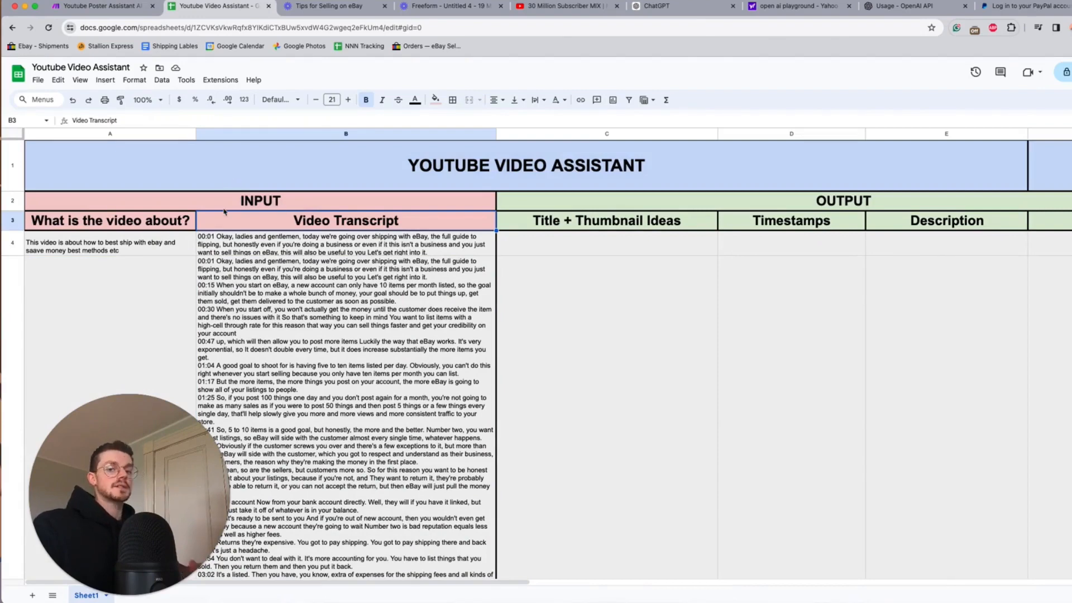
left_click_drag(89, 238, 203, 249)
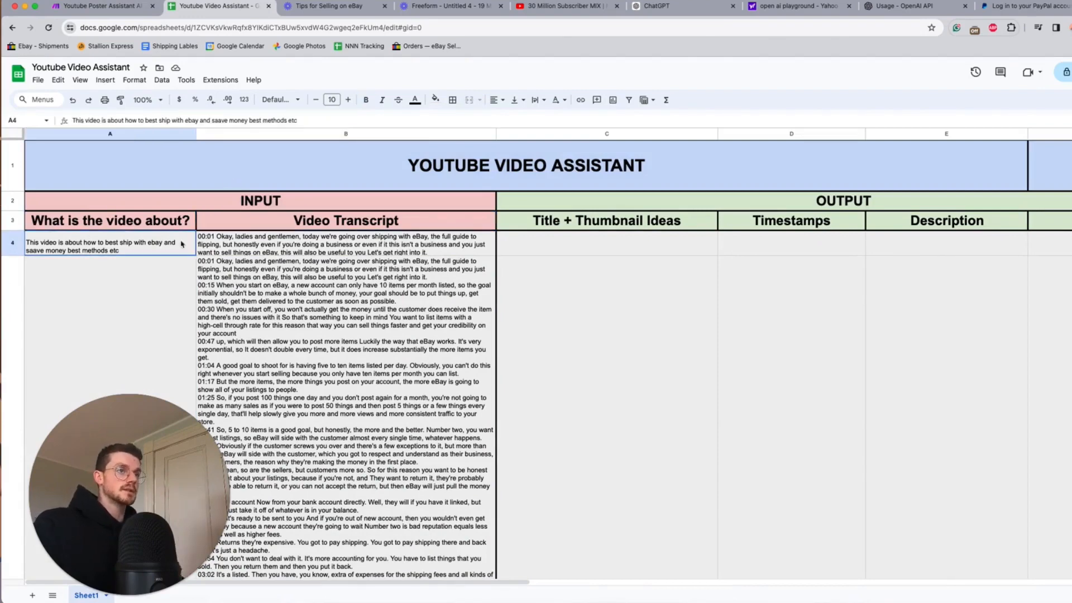
Step: Return to the Make scenario, run only the Watch New Rows module again and open its execution output
left_click(92, 12)
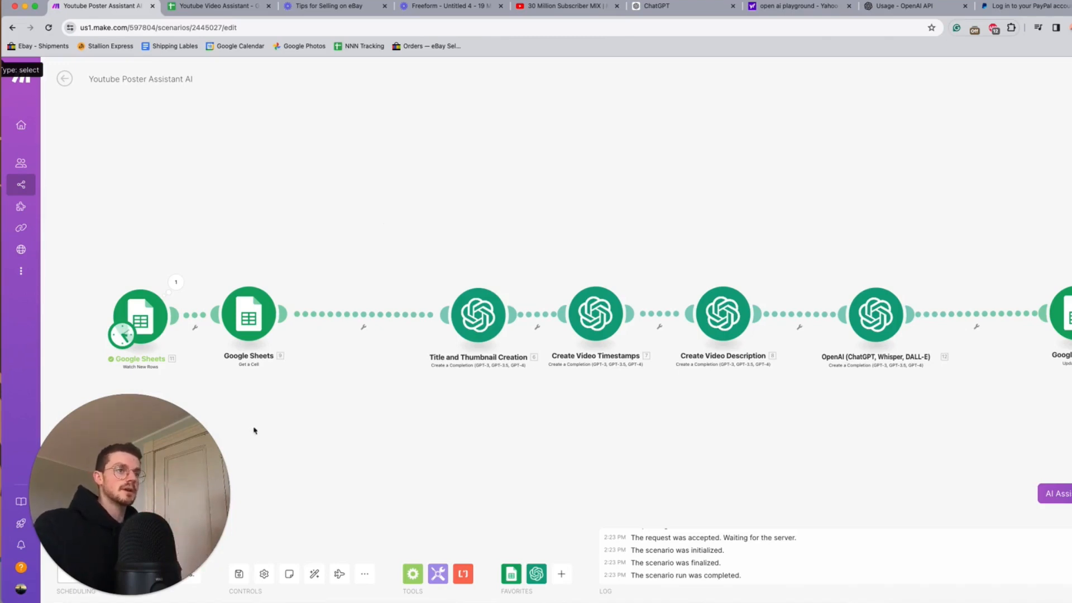
left_click_drag(254, 431, 373, 392)
right_click(282, 241)
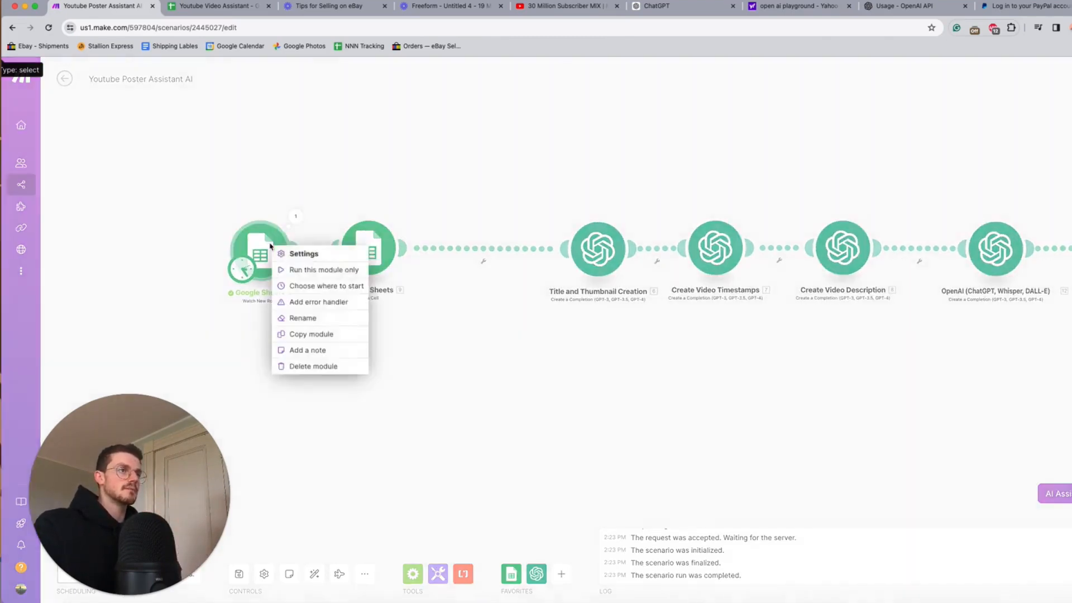
left_click(313, 270)
left_click(159, 285)
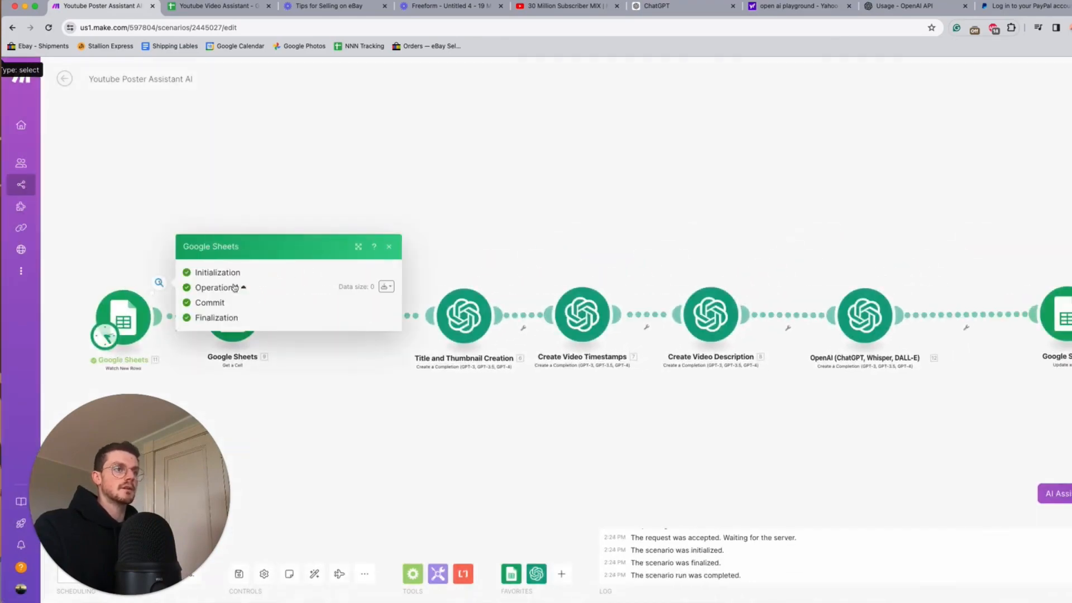
Step: Look through the lower spreadsheet rows in Youtube Video Assistant, comparing the description and transcript inputs with the generated outputs
left_click(215, 6)
scroll(261, 360, "down", 10)
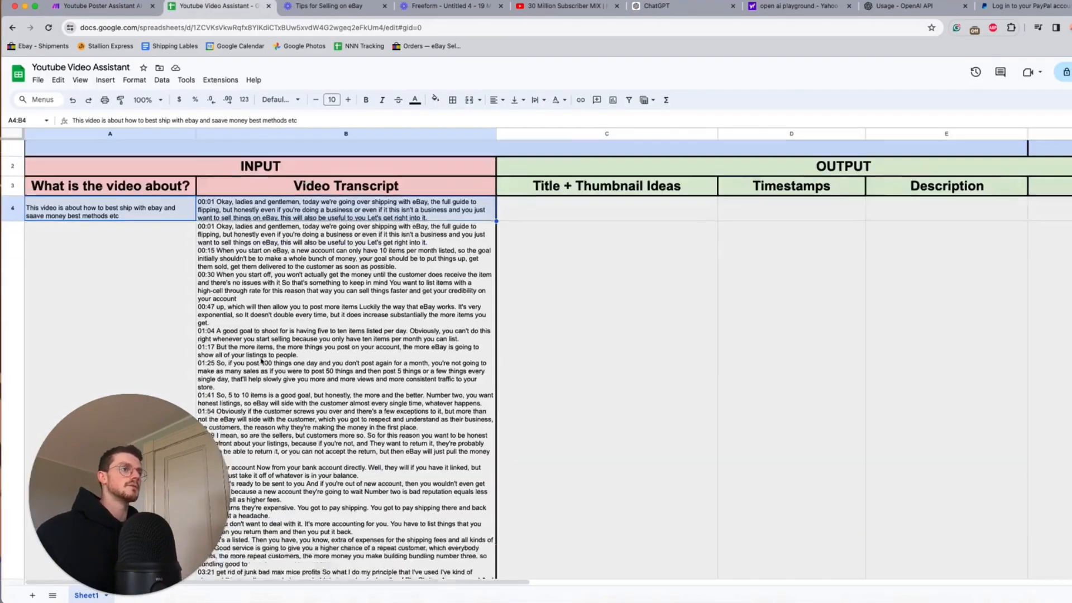
scroll(262, 361, "down", 2)
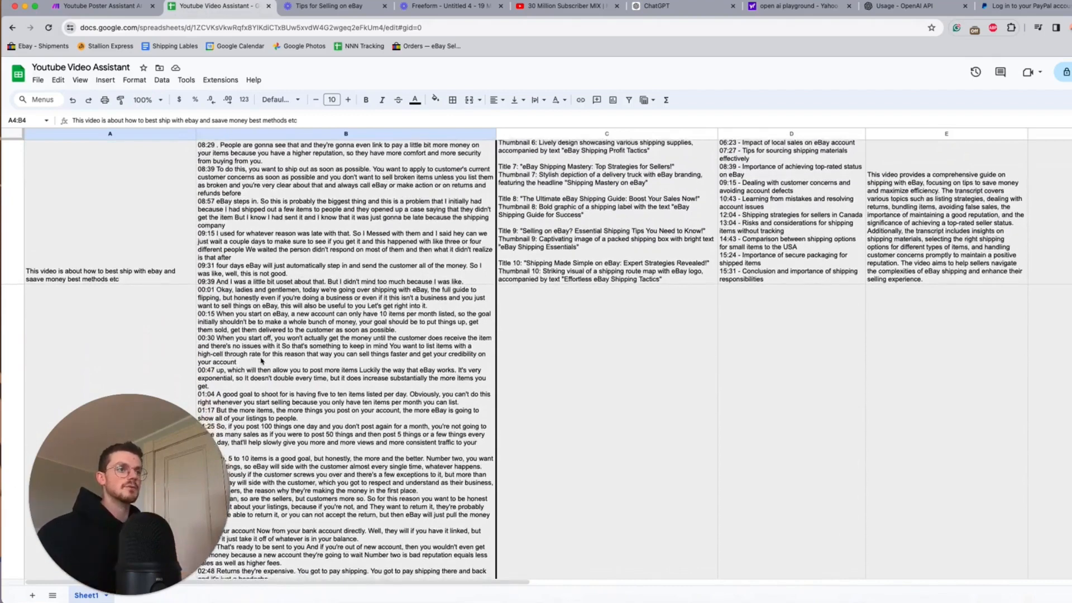
left_click_drag(163, 280, 251, 263)
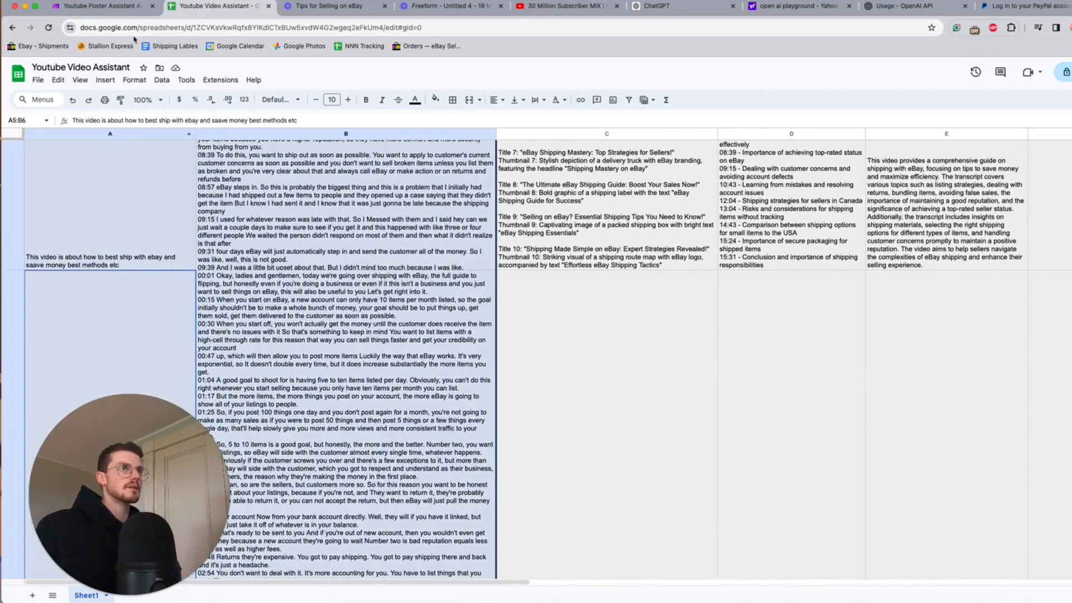
Step: Switch back to the Make scenario and open the settings of the Google Sheets Watch New Rows module
left_click(98, 7)
left_click(406, 429)
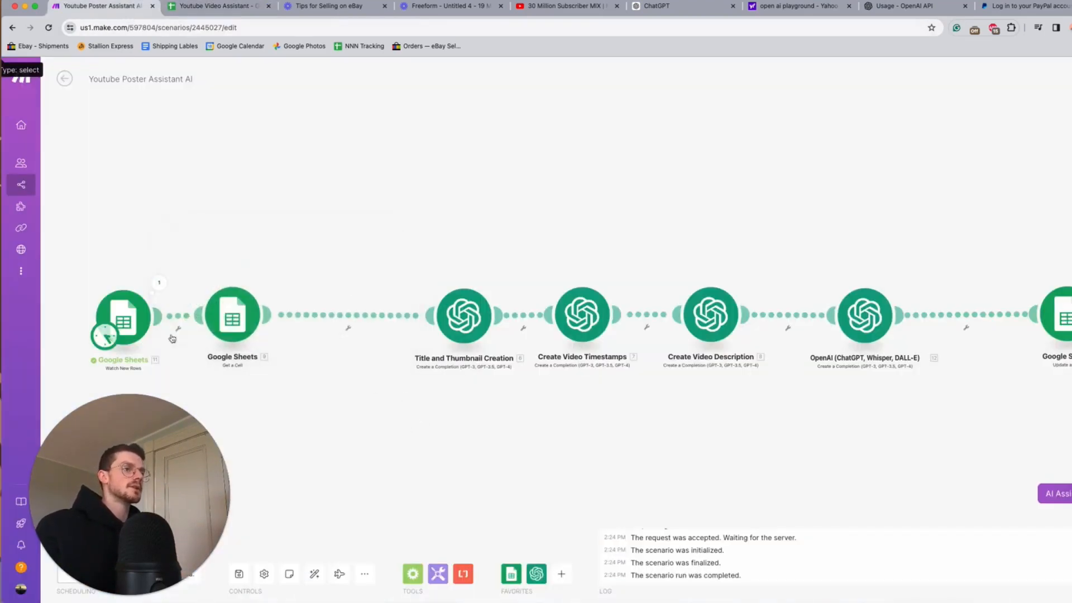
left_click(120, 314)
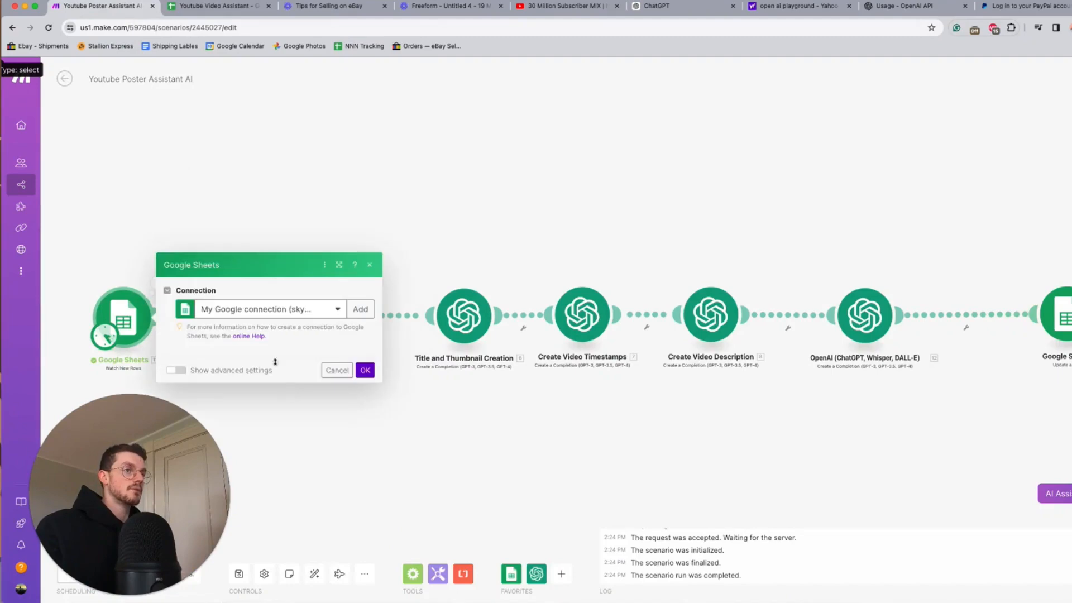
Step: Open the Title and Thumbnail Creation module and examine how the video description and transcript messages map to spreadsheet columns A and B
left_click(461, 332)
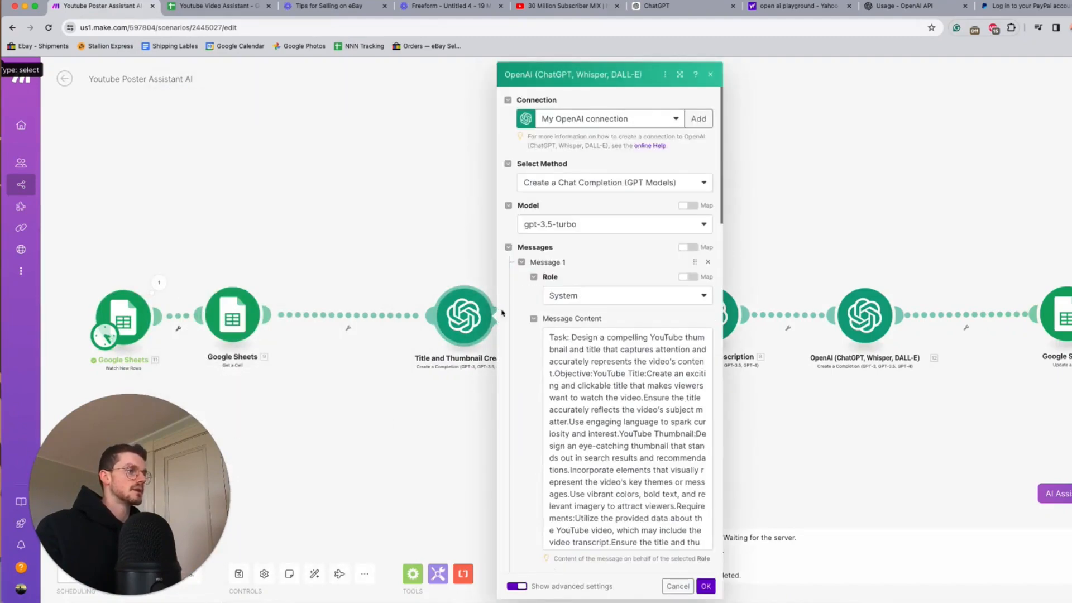
scroll(626, 335, "down", 6)
left_click(594, 332)
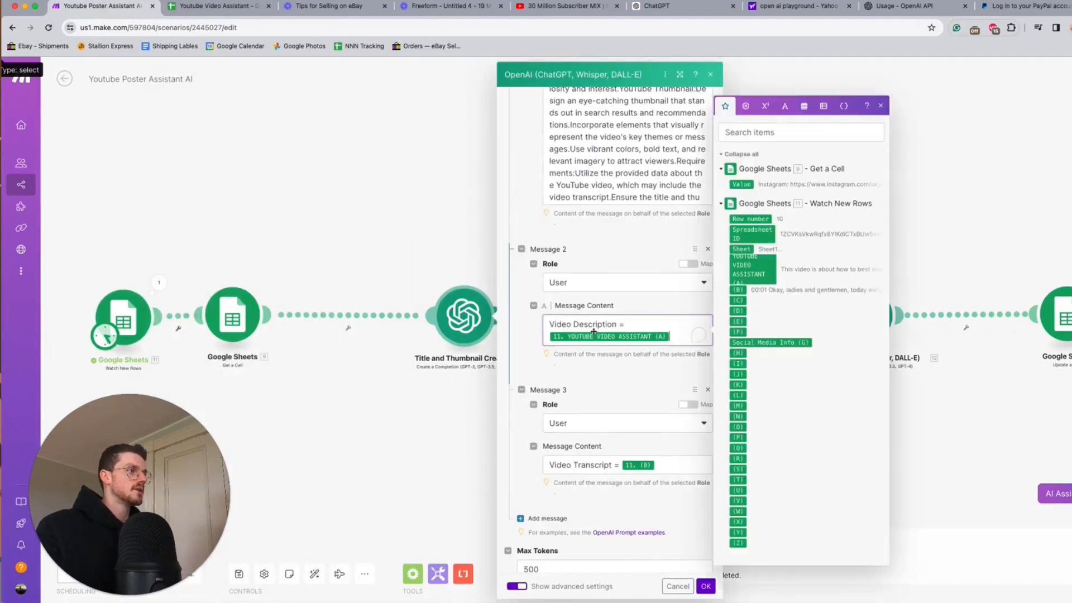
left_click_drag(594, 332, 548, 329)
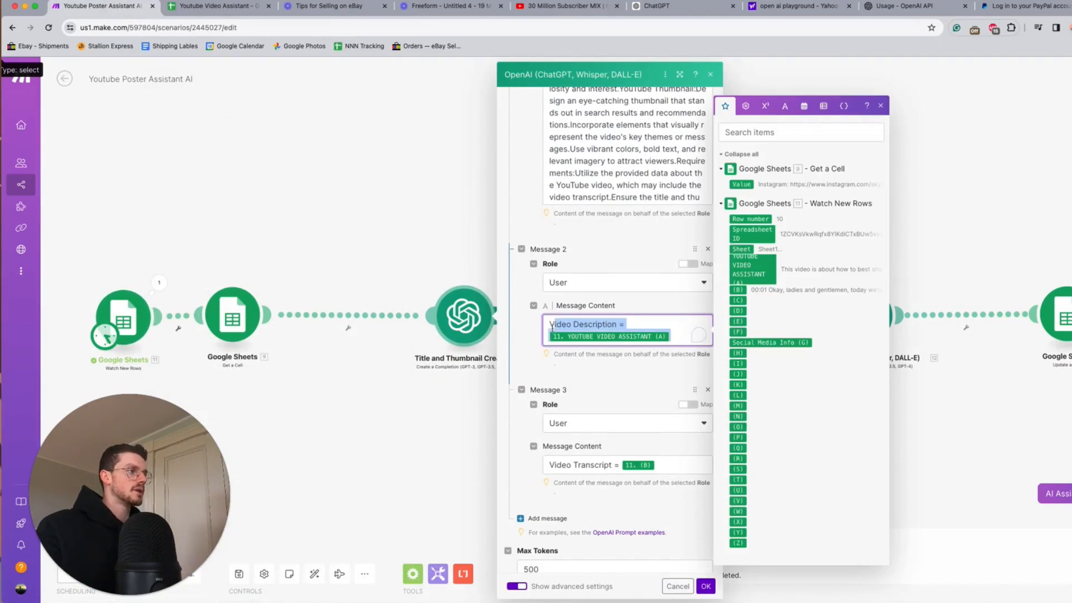
left_click(591, 336)
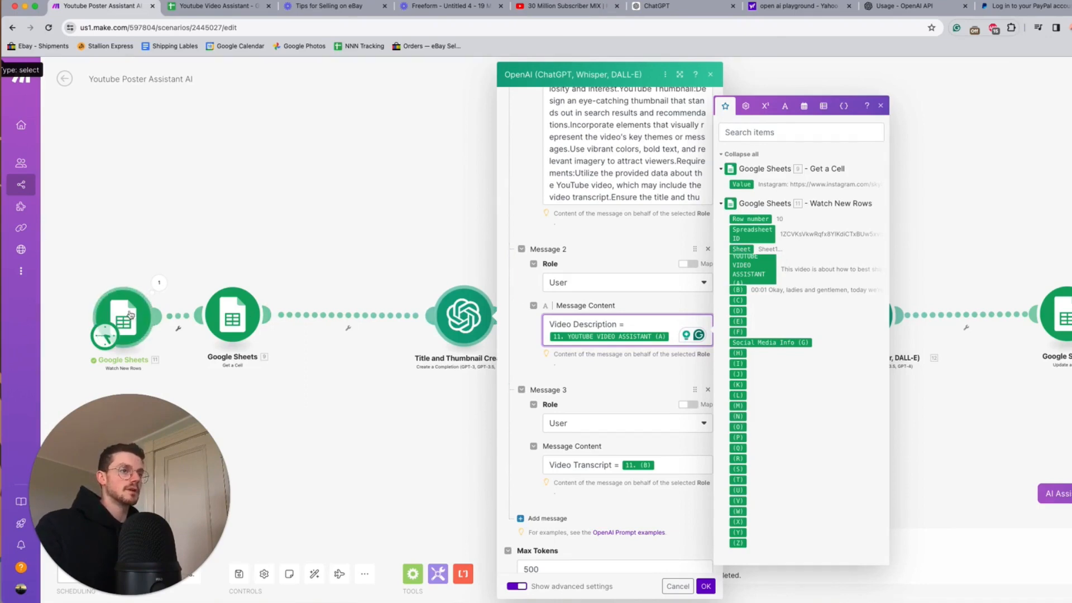
scroll(663, 570, "down", 3)
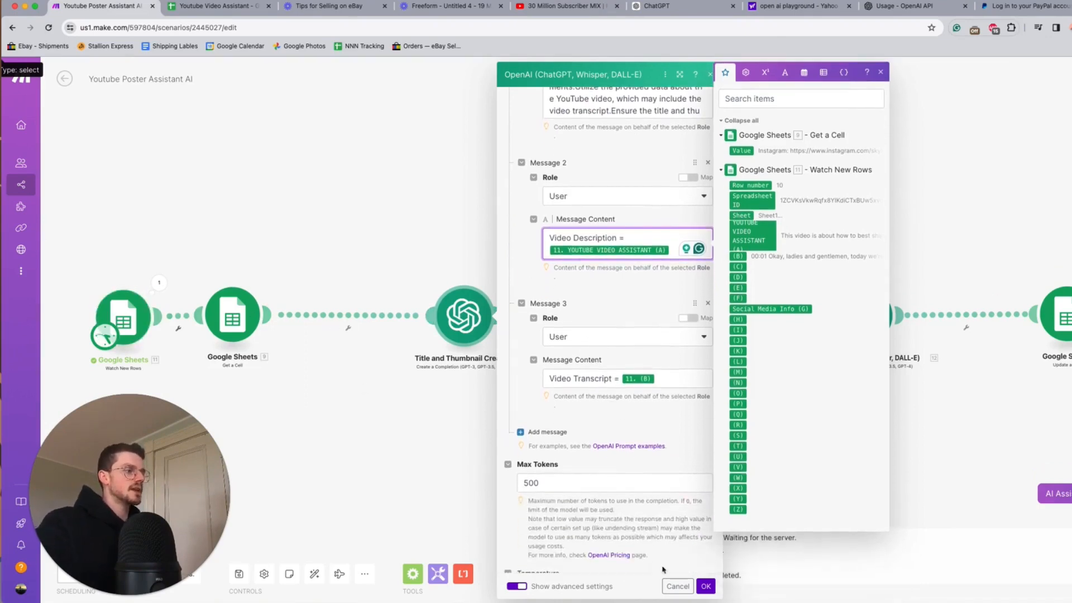
Step: Close the Title and Thumbnail Creation settings and examine the prompt and mapped values in the Create Video Description module
left_click(702, 586)
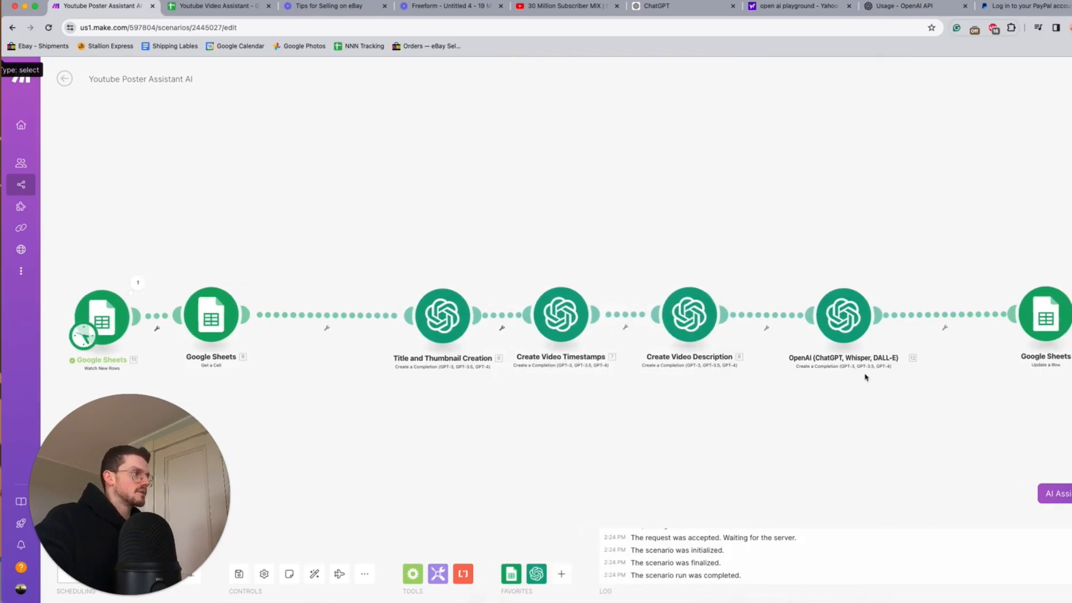
scroll(770, 352, "right", 3)
left_click(819, 315)
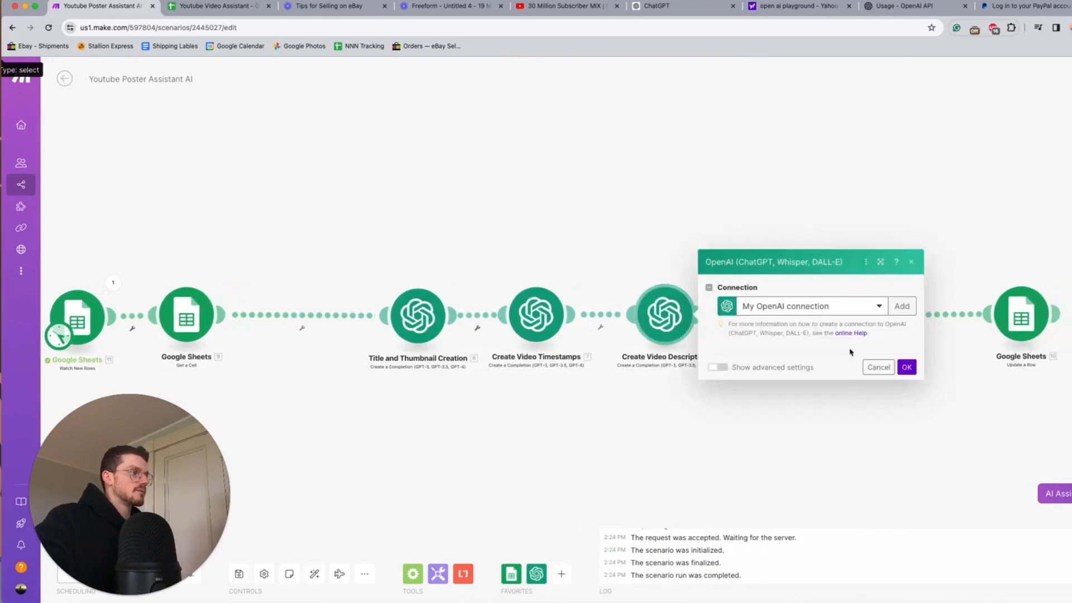
scroll(827, 358, "down", 6)
left_click(688, 422)
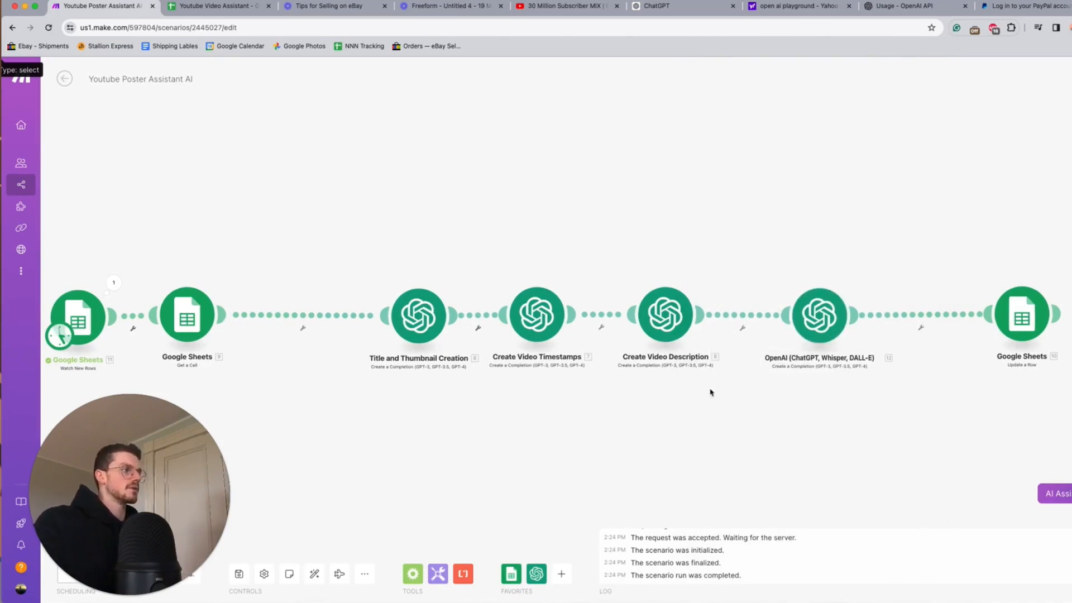
left_click(671, 336)
scroll(799, 359, "down", 2)
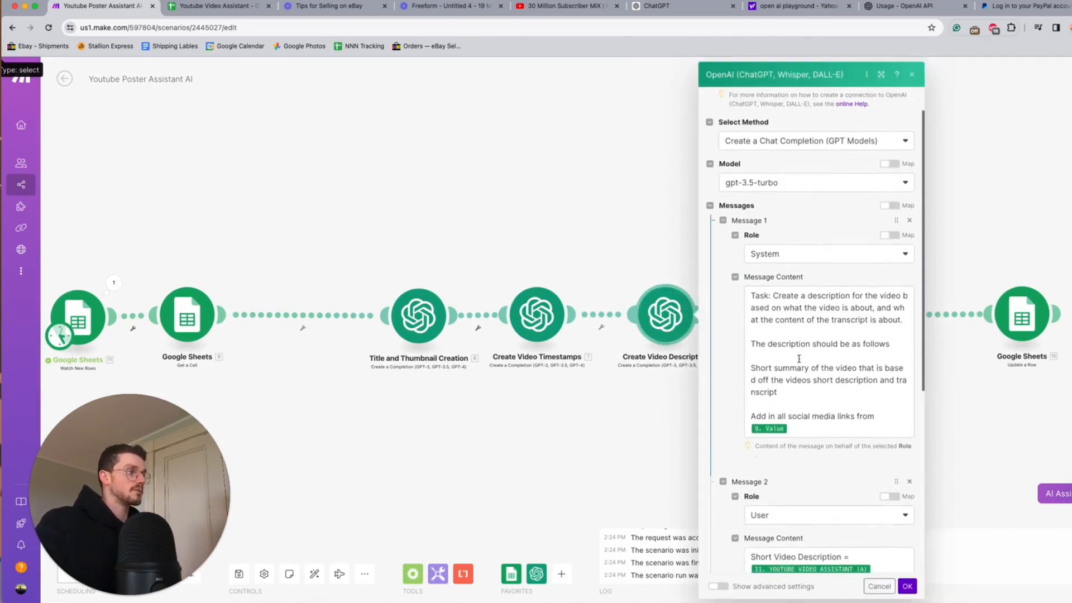
left_click(726, 416)
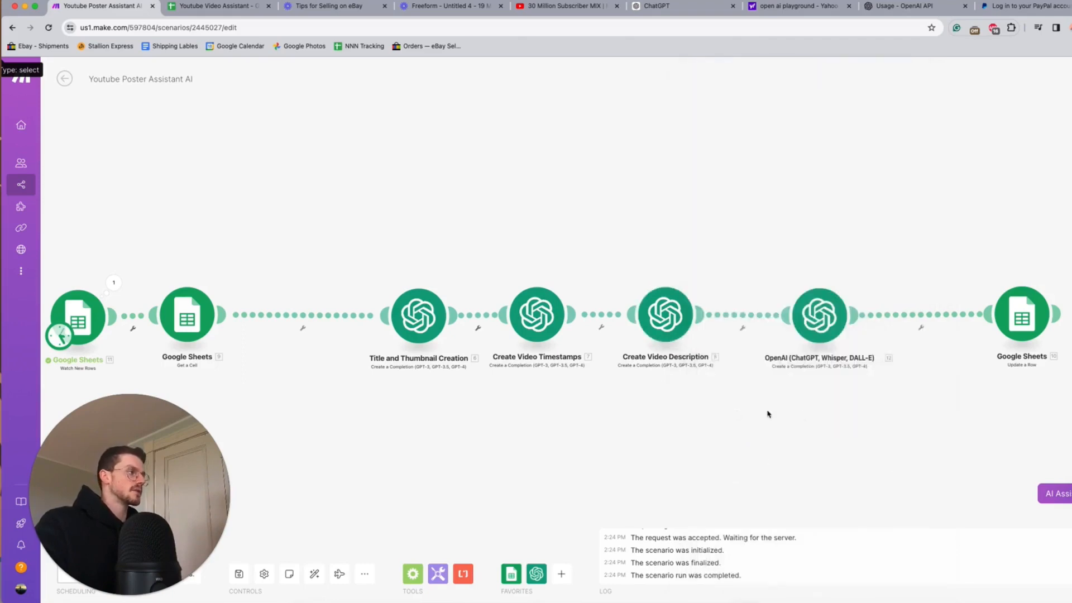
Step: Open the Google Sheets Update a Row module and trace its Row number mapping to the Watch New Rows module's items
left_click(978, 330)
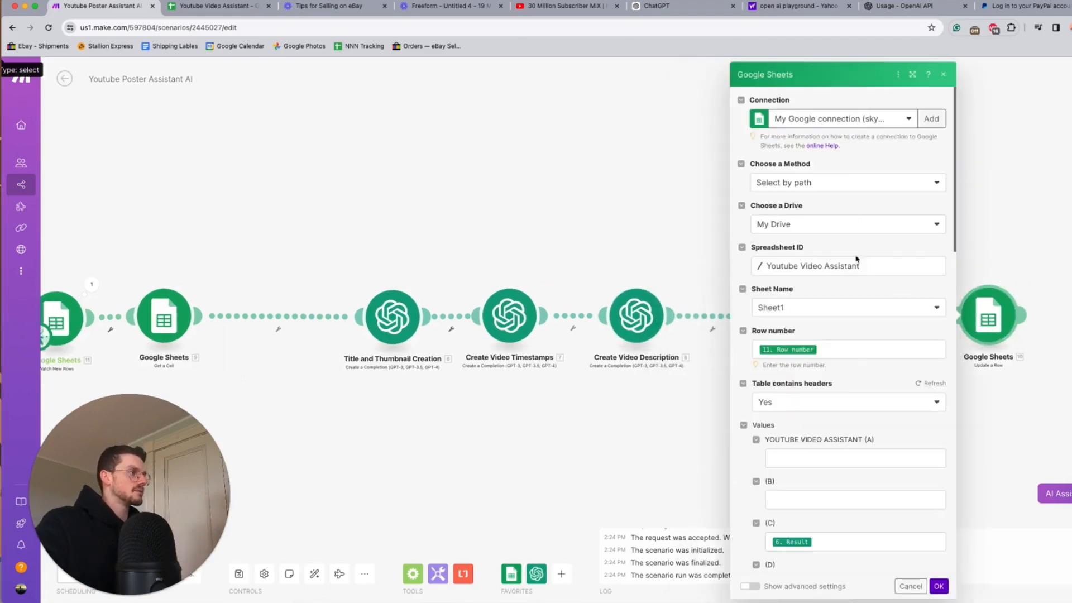
scroll(840, 330, "down", 1)
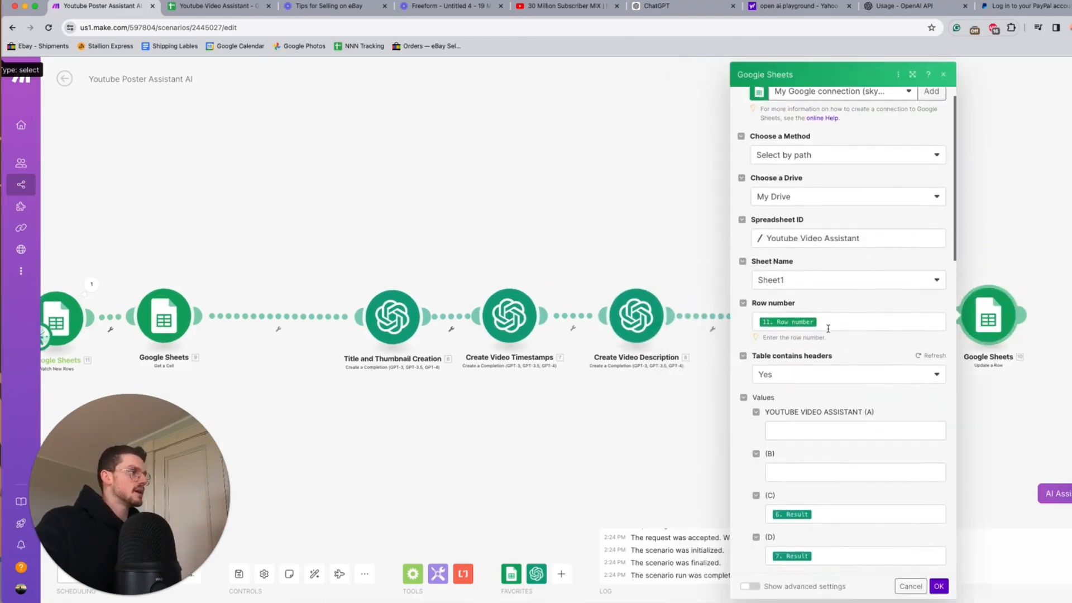
left_click(756, 327)
left_click_drag(756, 327, 826, 326)
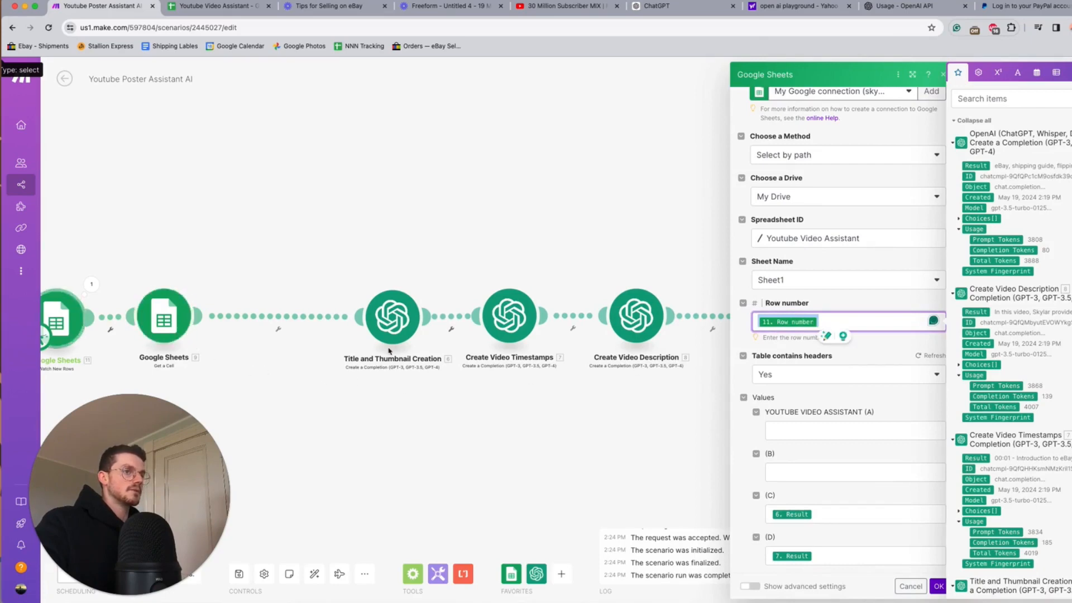
scroll(1034, 427, "down", 7)
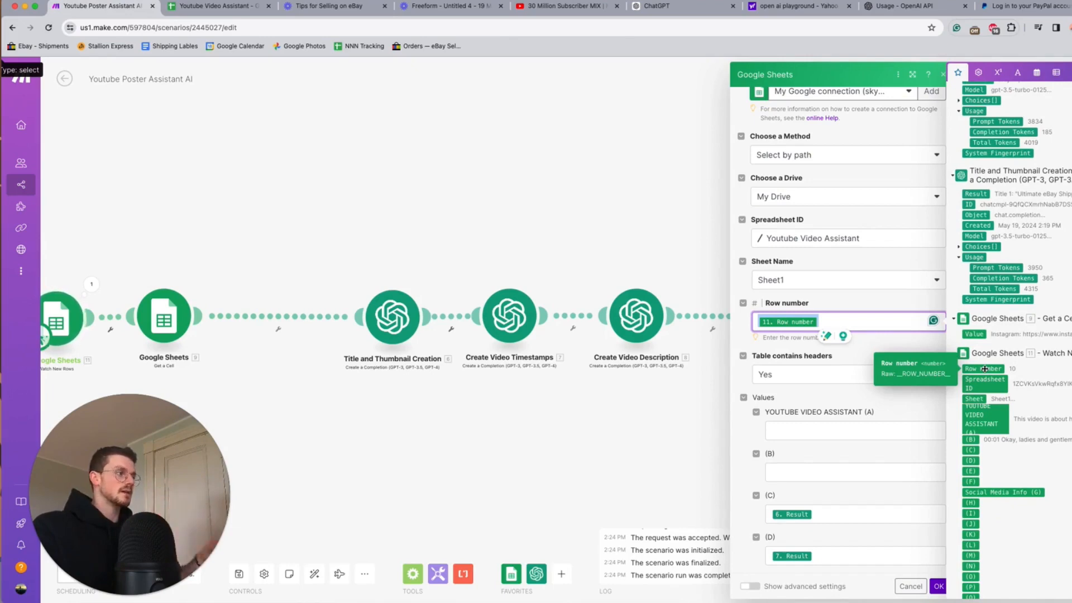
Step: Examine which module results are mapped to columns C through F in the Update a Row values
scroll(984, 368, "down", 4)
scroll(832, 409, "down", 6)
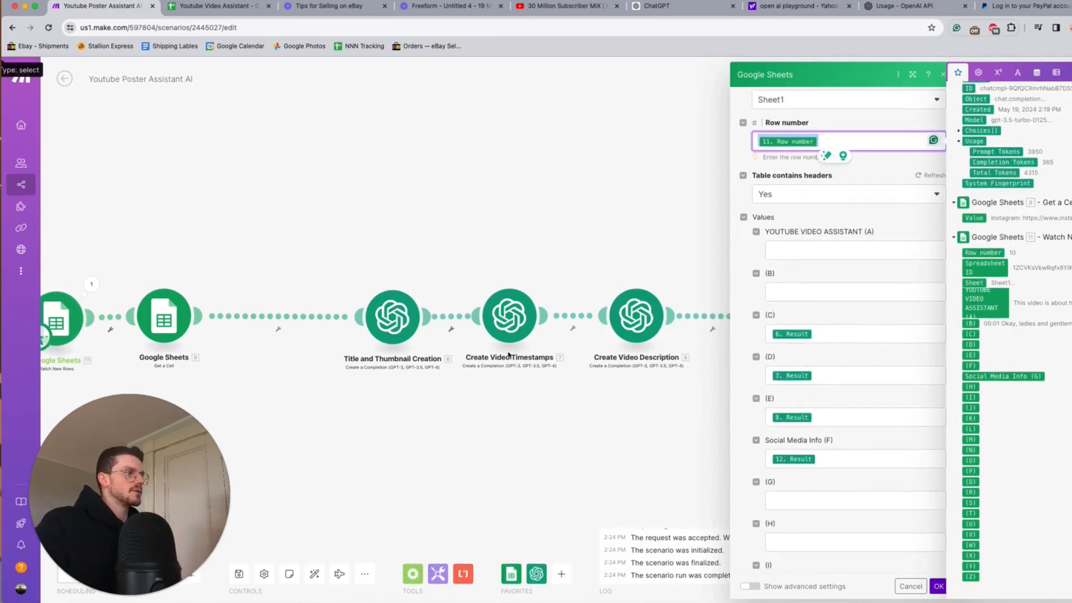
left_click_drag(504, 402, 489, 402)
scroll(488, 403, "down", 3)
scroll(418, 372, "up", 4)
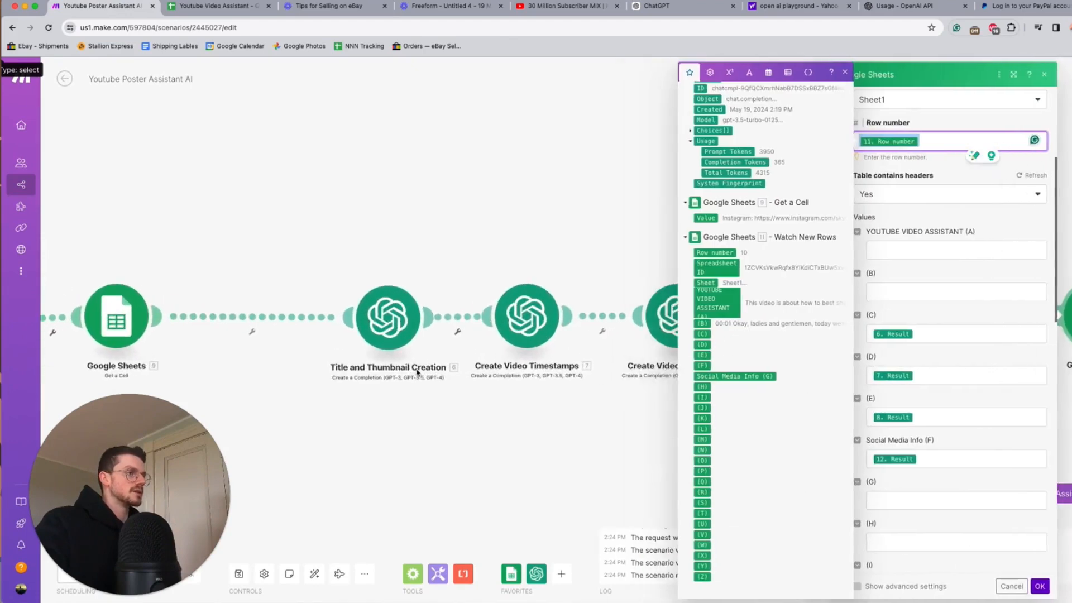
Step: Open the Title and Thumbnail Creation module, read its system prompt and close the settings
left_click(394, 341)
scroll(481, 342, "down", 10)
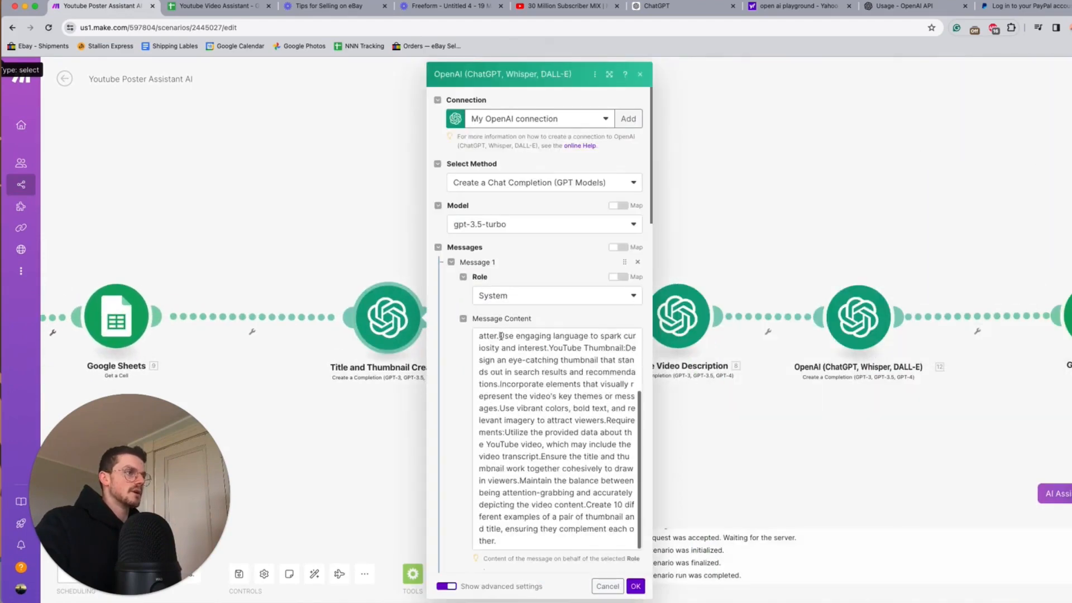
left_click(407, 395)
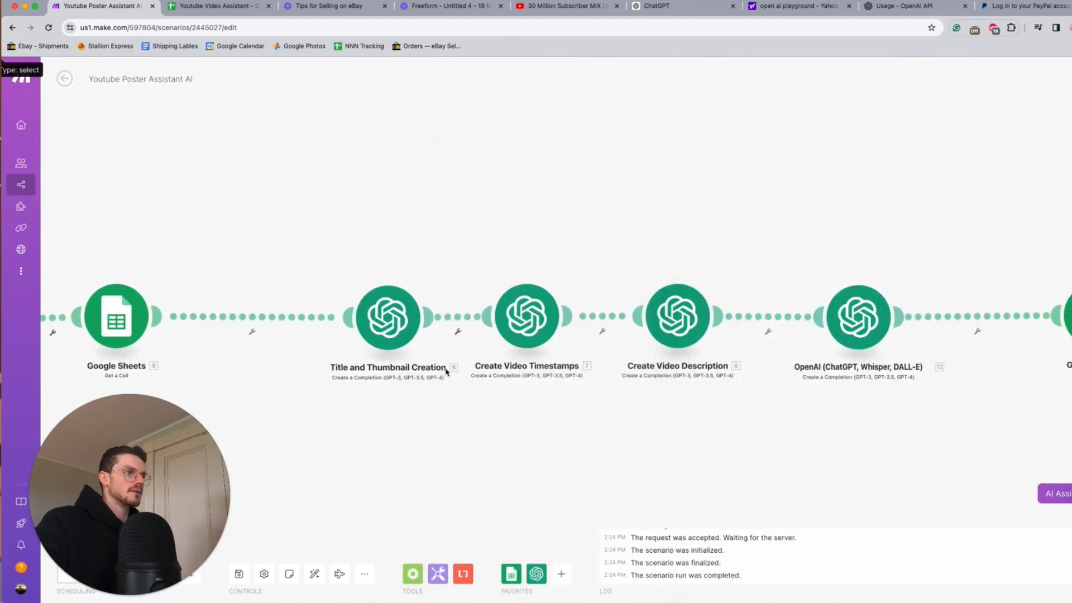
Step: Reopen the Update a Row module and select the column C value to inspect its mapped result
left_click(1024, 343)
scroll(905, 409, "down", 3)
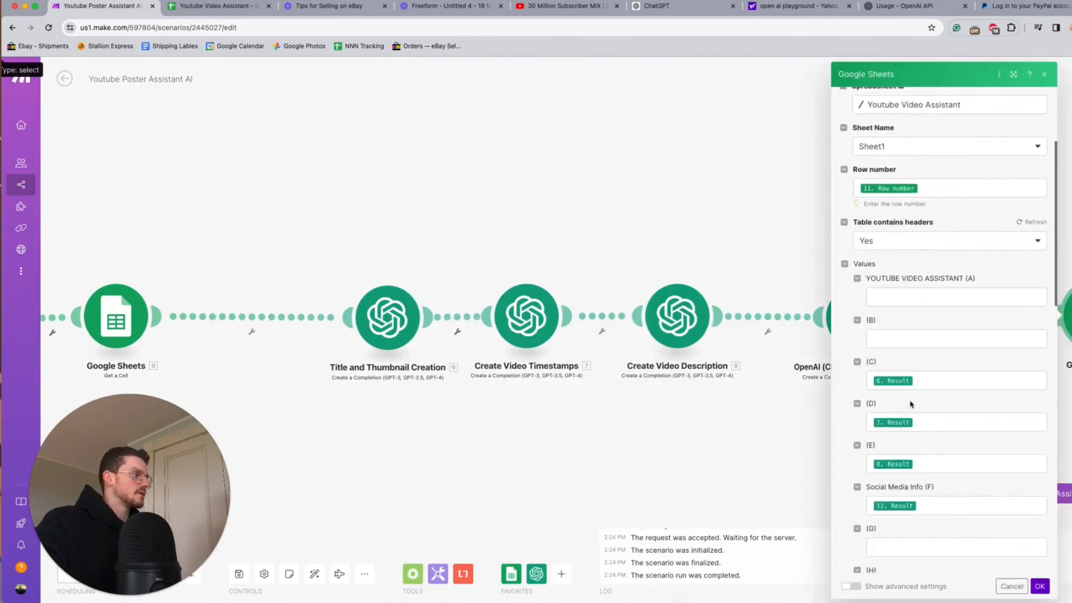
left_click(889, 377)
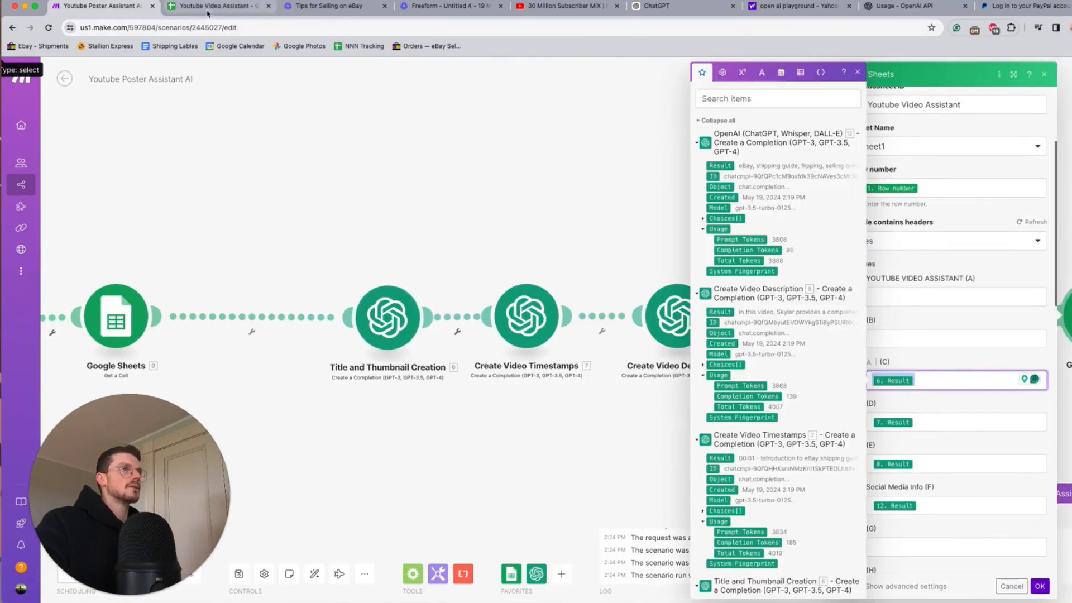
Step: Switch to the Youtube Video Assistant spreadsheet and examine the Title + Thumbnail Ideas column alongside the other output columns
left_click(215, 6)
left_click(596, 135)
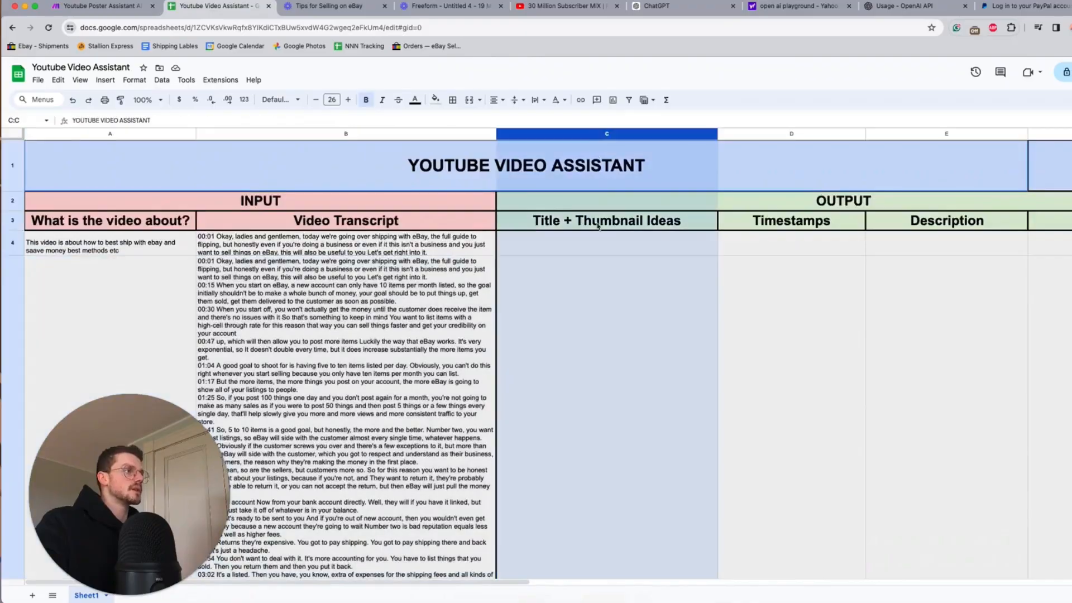
left_click(616, 251)
scroll(626, 392, "down", 20)
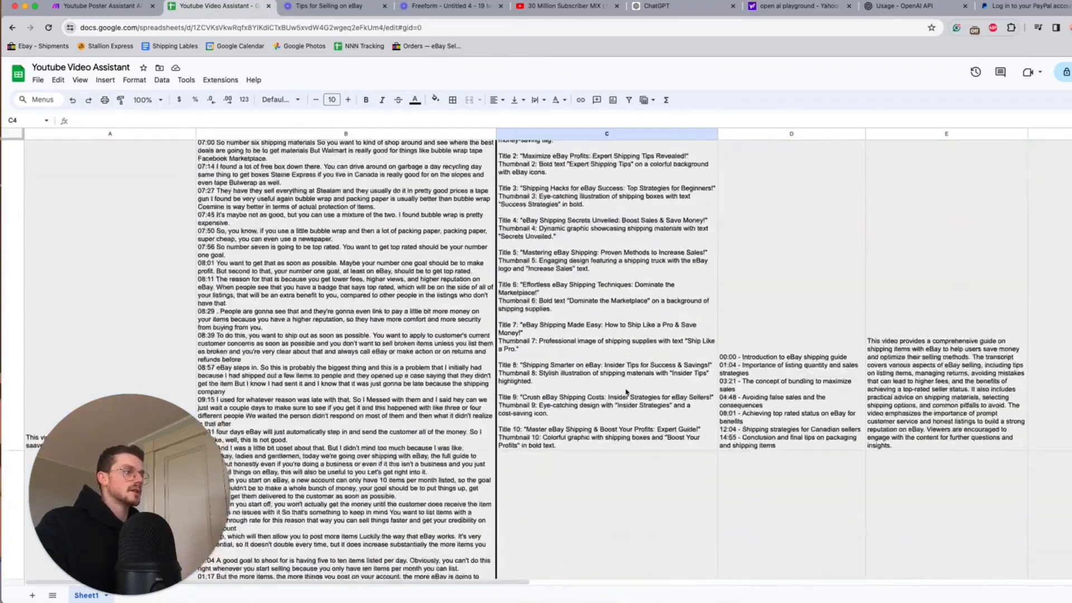
scroll(626, 393, "up", 5)
scroll(626, 392, "right", 3)
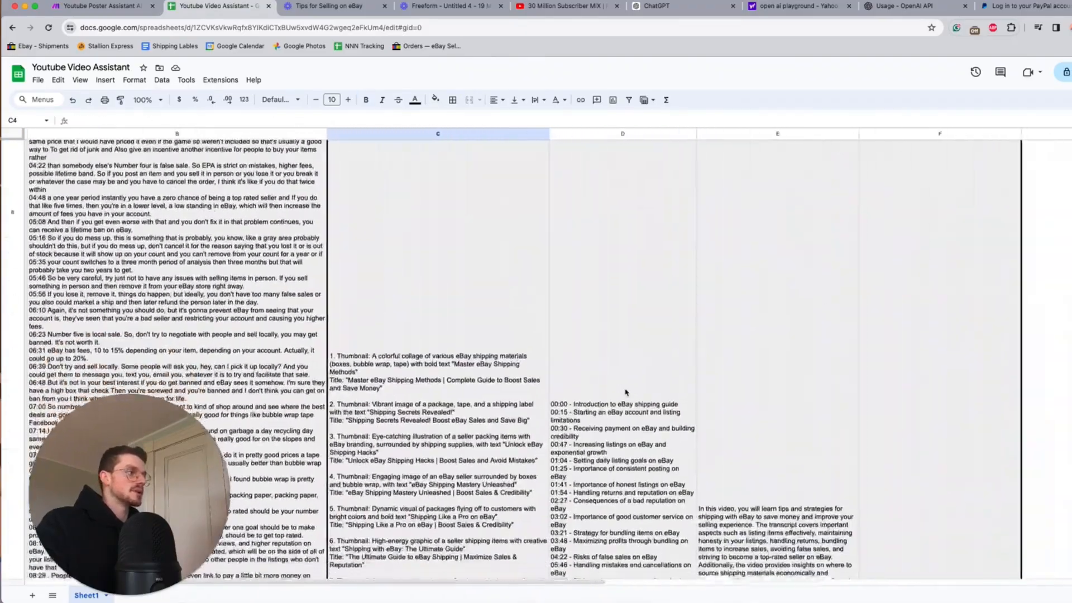
scroll(627, 392, "down", 15)
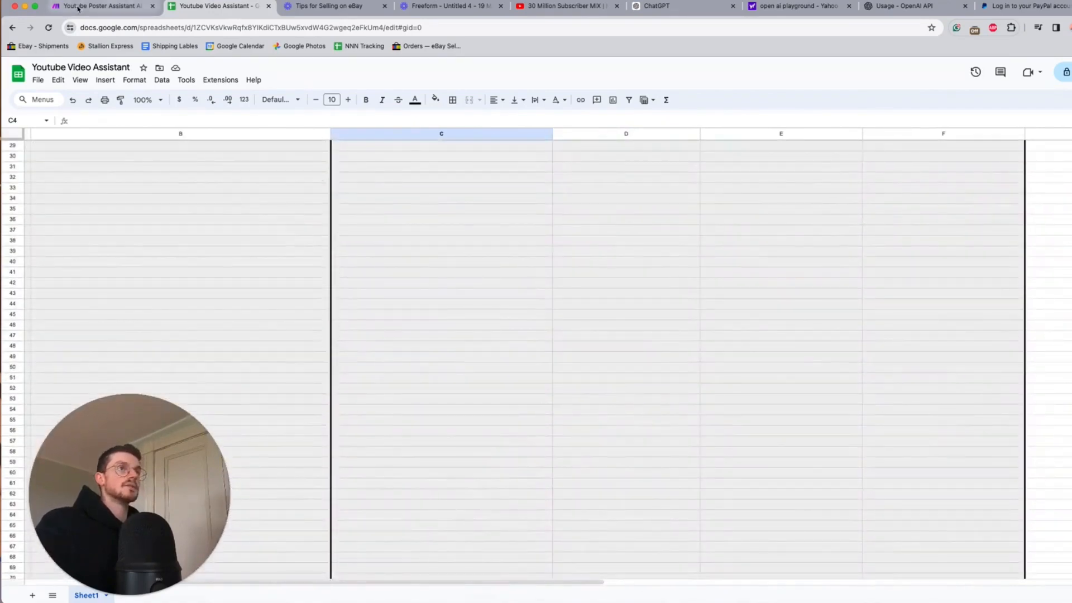
Step: Return to the Make scenario and bring the complete module chain, from Watch New Rows to Update a Row, into view
left_click(101, 6)
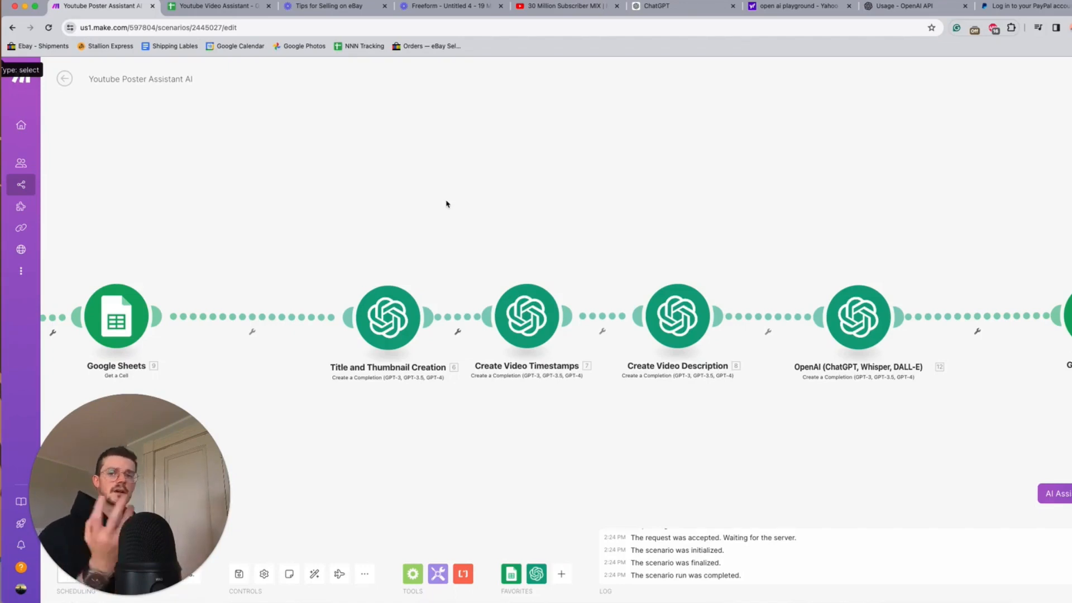
scroll(447, 204, "left", 5)
scroll(483, 203, "down", 5)
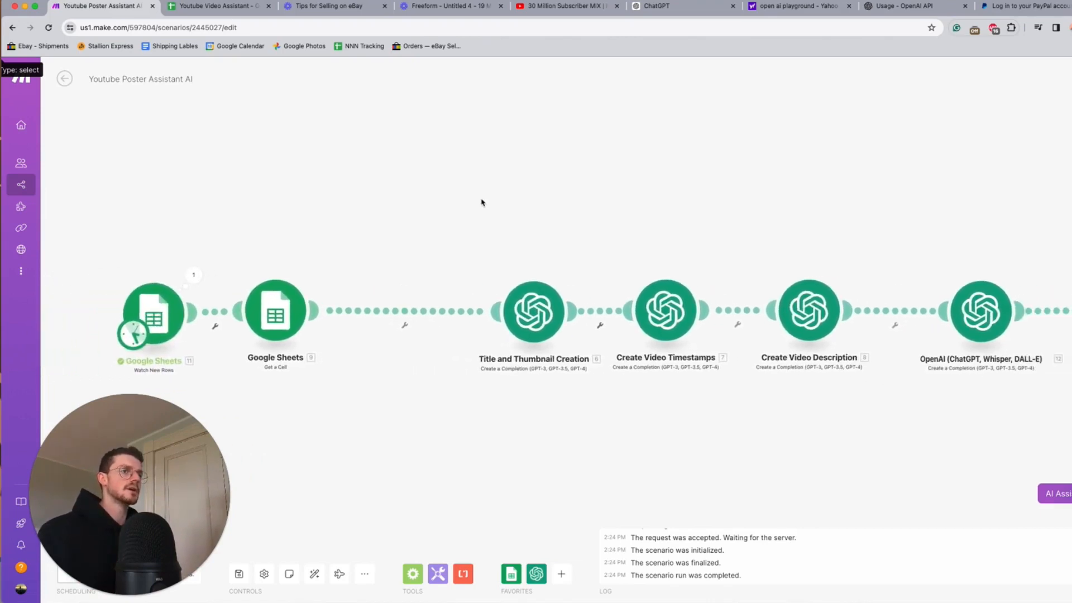
scroll(482, 203, "up", 4)
scroll(482, 203, "down", 2)
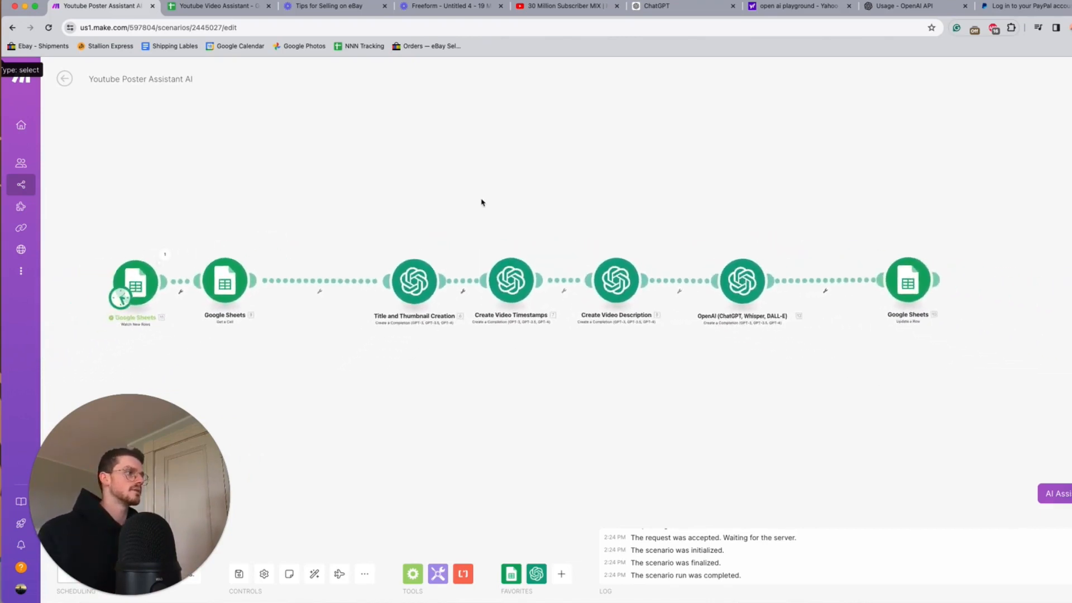